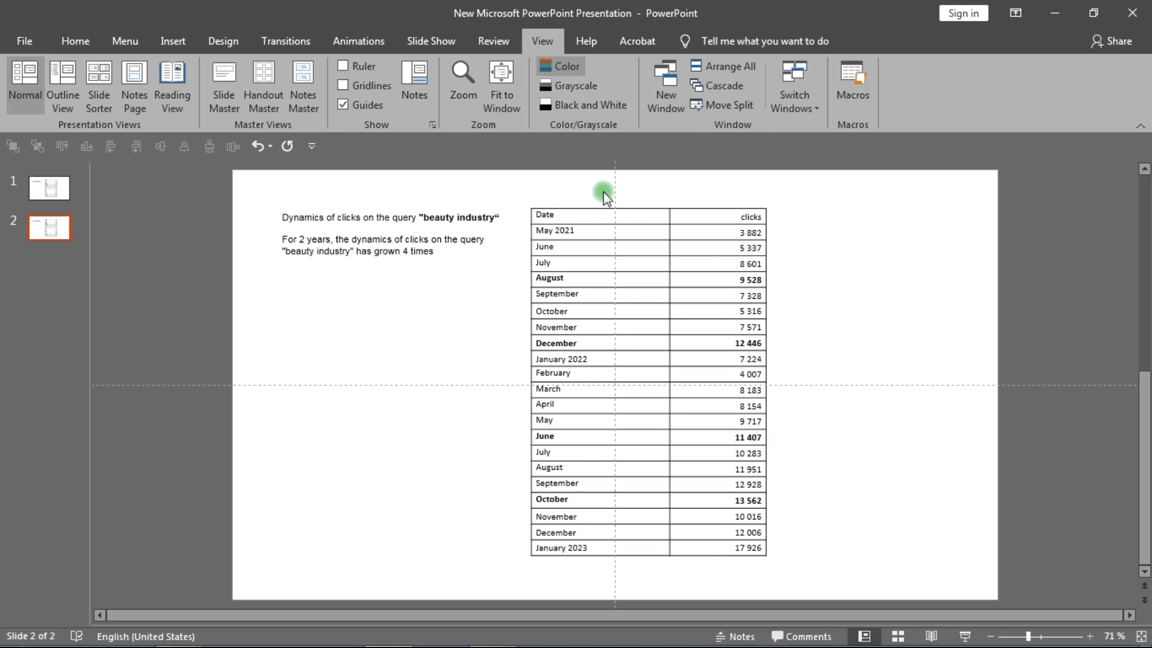
Add duplicate vertical and horizontal guides near the slide's four edges to mark its margins.
{"action": "left_click_drag", "start_coordinate": [613, 192], "coordinate": [954, 239]}
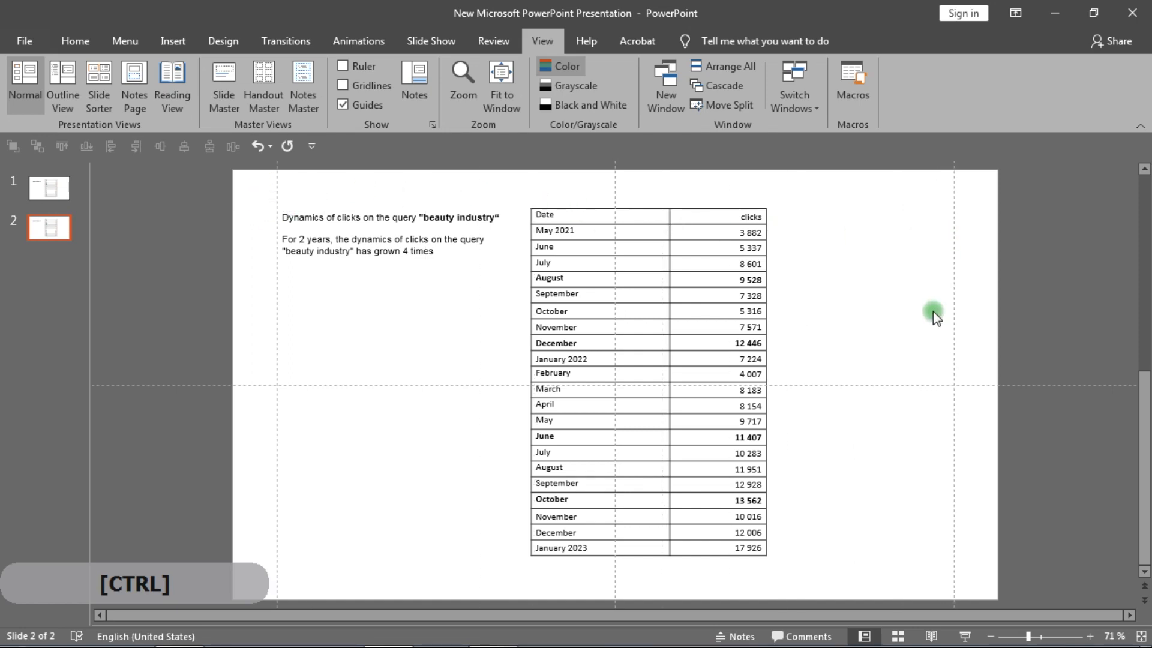
{"action": "left_click_drag", "start_coordinate": [905, 385], "coordinate": [895, 565]}
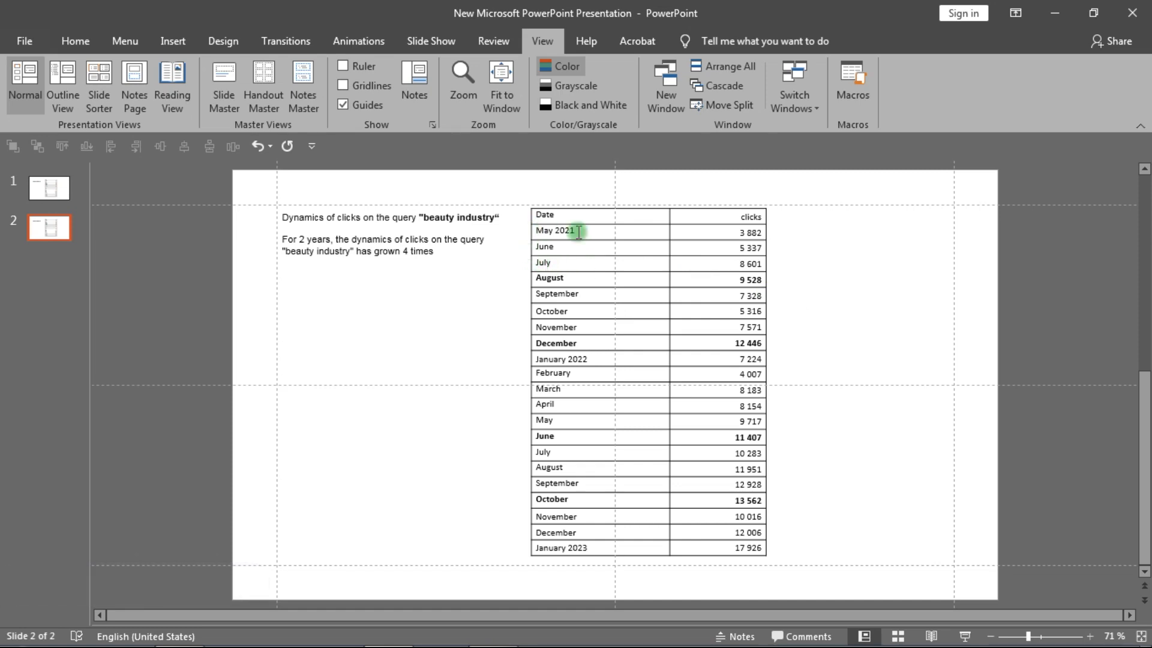
Move the clicks table off the slide into the empty area beyond its right edge.
{"action": "left_click", "coordinate": [532, 234]}
{"action": "left_click_drag", "start_coordinate": [542, 210], "coordinate": [1029, 217]}
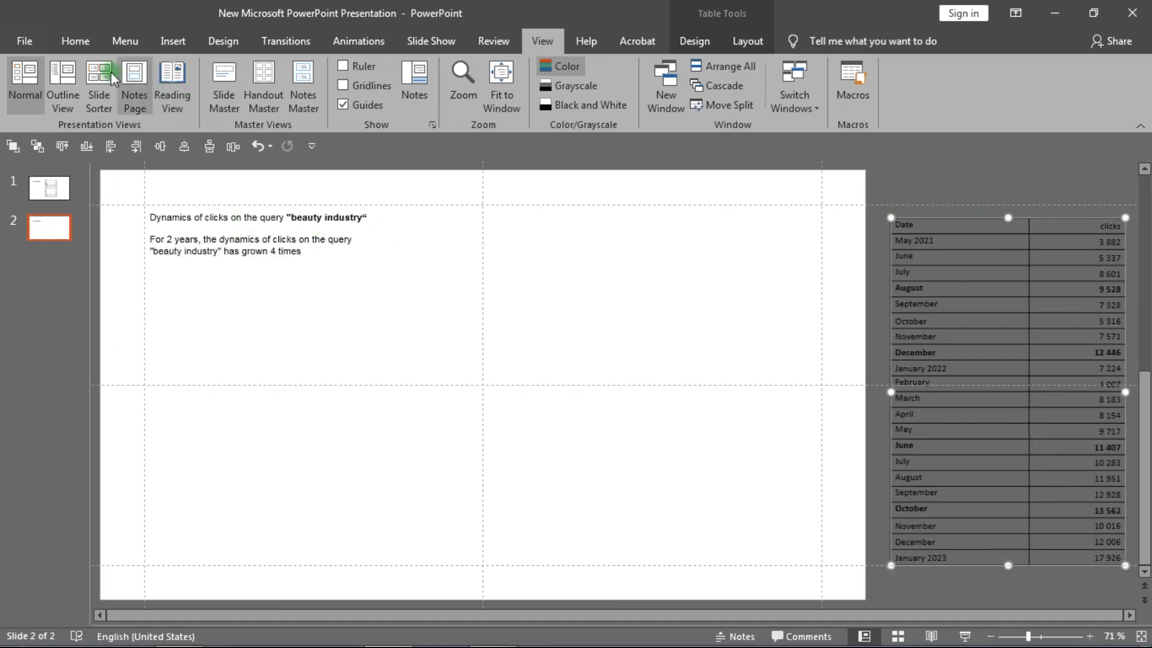
Delete the first line, about the dynamics of clicks on the query "beauty industry", from the text box.
{"action": "left_click", "coordinate": [75, 40]}
{"action": "left_click", "coordinate": [286, 217]}
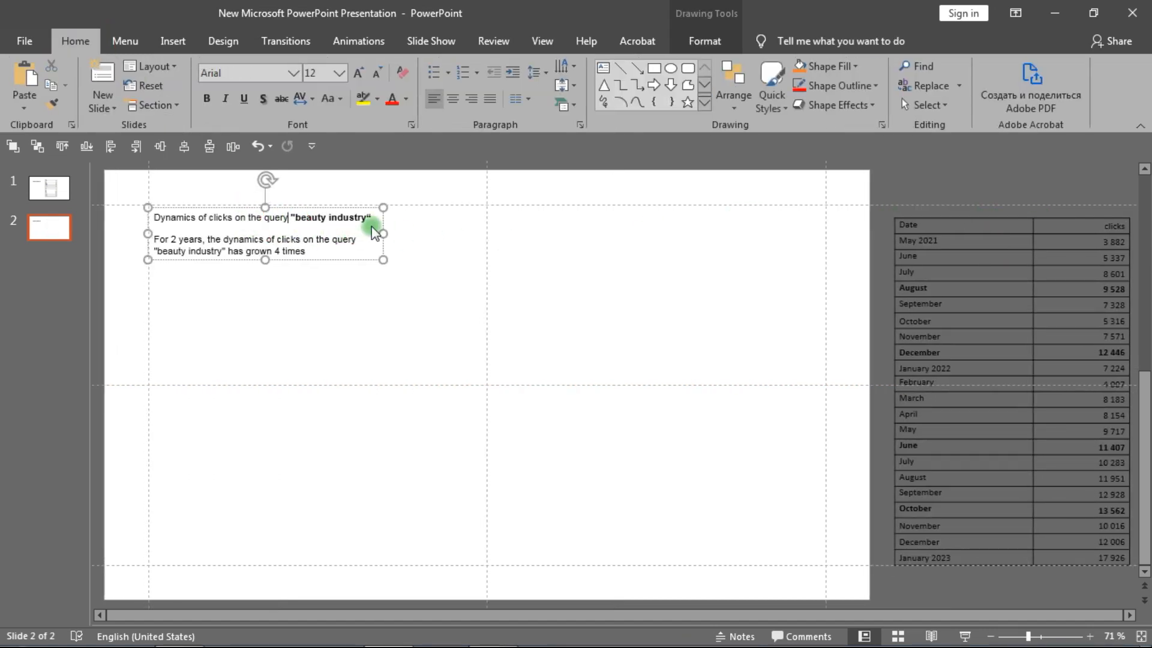
{"action": "left_click_drag", "start_coordinate": [369, 218], "coordinate": [144, 217]}
{"action": "key", "text": "Delete"}
{"action": "key", "text": "Delete"}
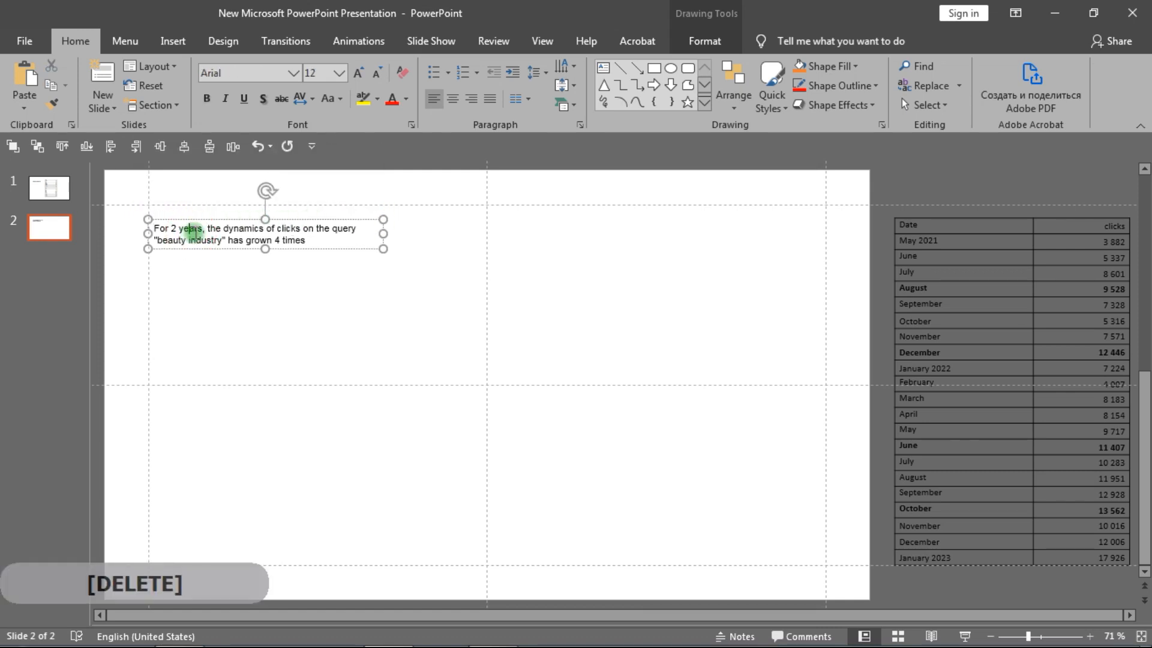
Change the font of all remaining text in the text box to Akrobat Black.
{"action": "key", "text": "ctrl+a"}
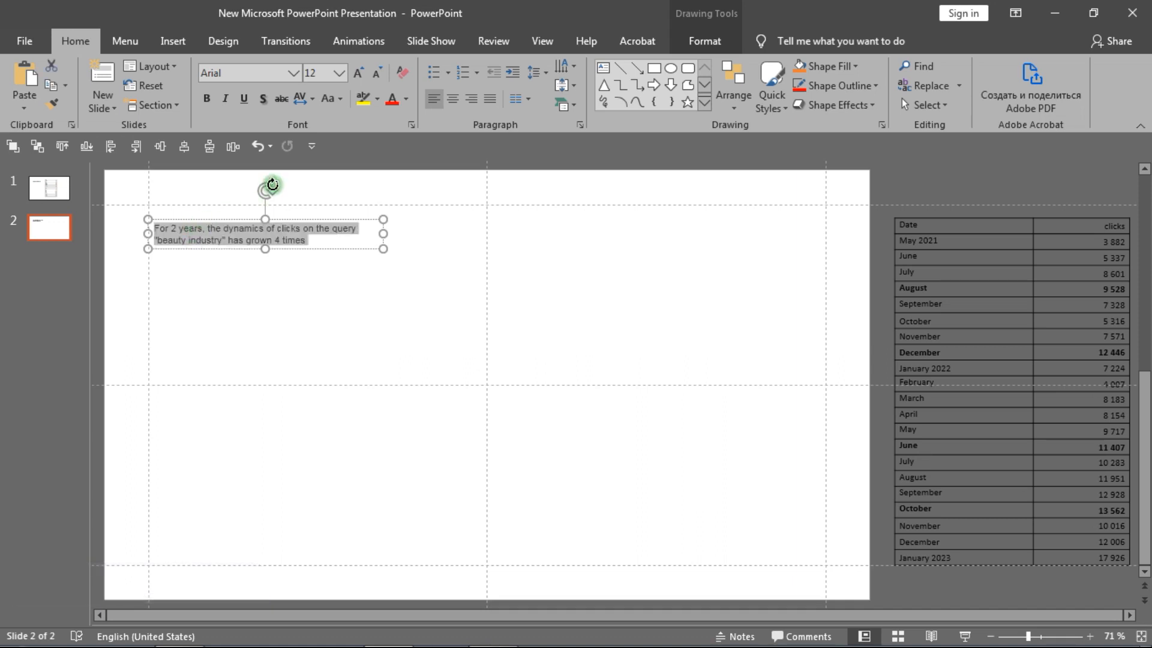
{"action": "left_click", "coordinate": [294, 72]}
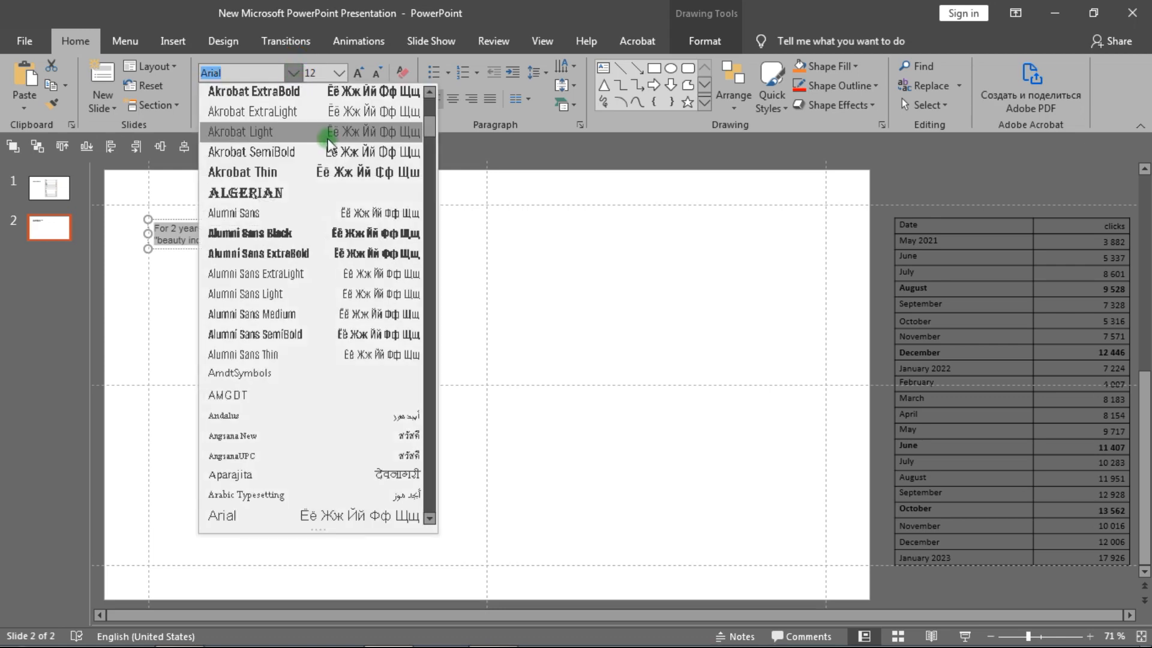
{"action": "left_click_drag", "start_coordinate": [429, 142], "coordinate": [430, 104]}
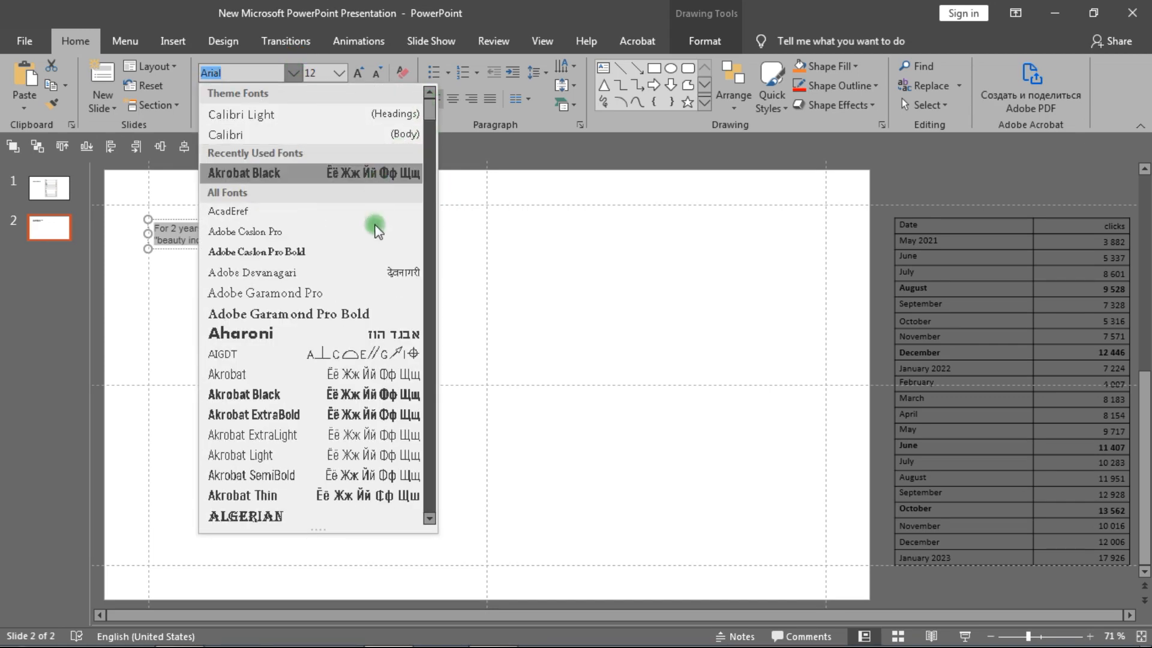
{"action": "left_click", "coordinate": [313, 394]}
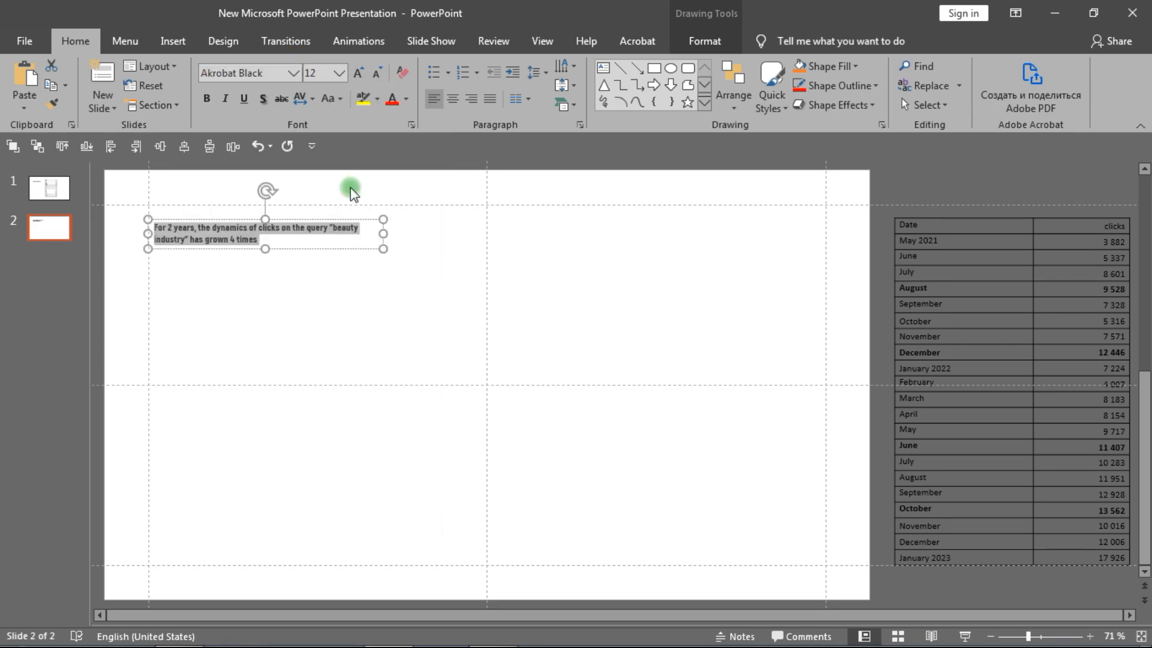
Widen the text box to the right margin guide and enlarge its text to size 40.
{"action": "left_click", "coordinate": [356, 73]}
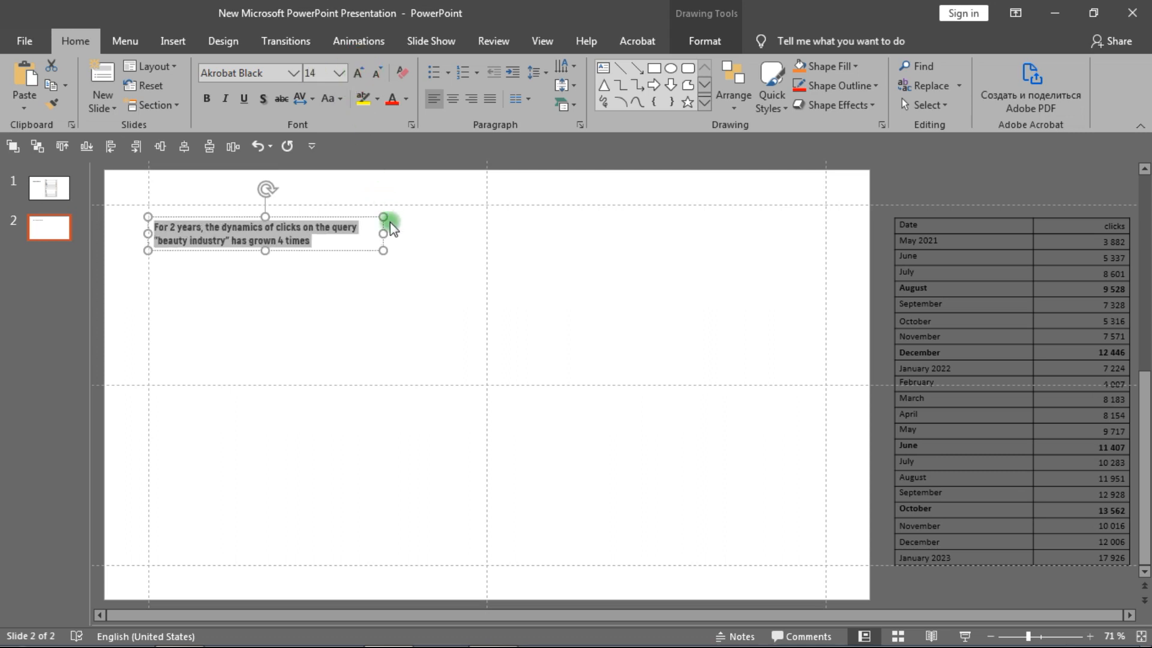
{"action": "left_click_drag", "start_coordinate": [385, 231], "coordinate": [820, 244]}
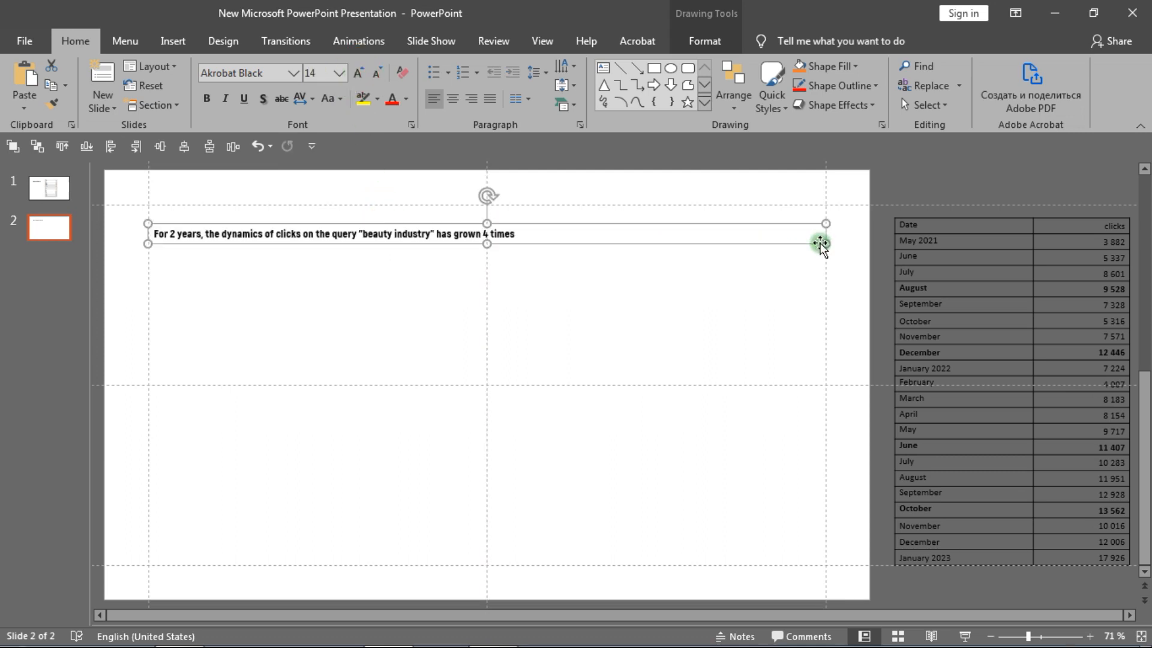
{"action": "left_click", "coordinate": [356, 76]}
{"action": "left_click", "coordinate": [355, 76]}
{"action": "left_click", "coordinate": [356, 76]}
{"action": "left_click", "coordinate": [356, 75]}
{"action": "left_click", "coordinate": [356, 75]}
{"action": "left_click", "coordinate": [356, 75]}
{"action": "left_click", "coordinate": [357, 76]}
{"action": "left_click", "coordinate": [356, 76]}
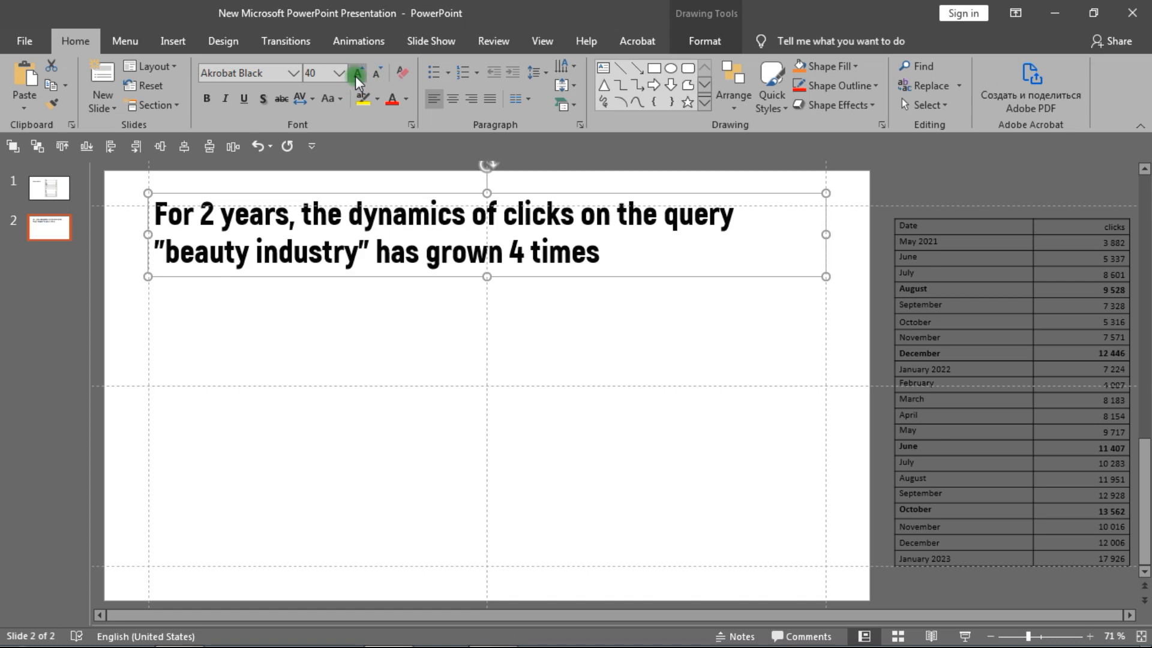
Reposition the heading text box so its text lines up with the left and top margin guides.
{"action": "left_click_drag", "start_coordinate": [373, 188], "coordinate": [368, 192]}
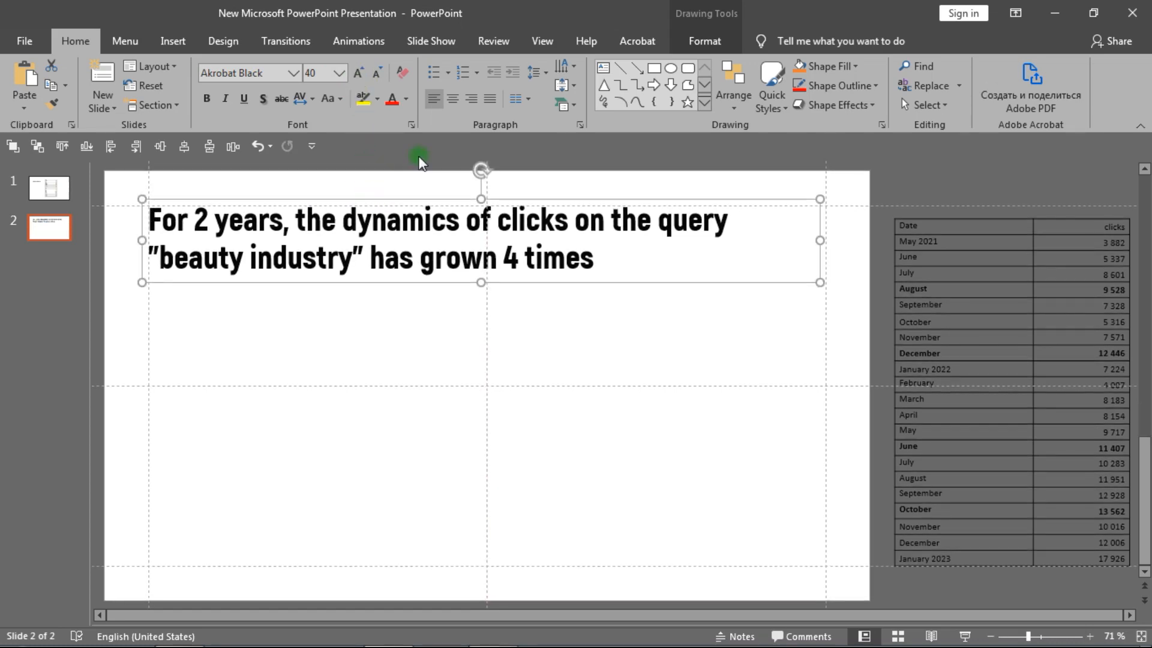
{"action": "key", "text": "Left"}
{"action": "key", "text": "Up"}
{"action": "key", "text": "Up"}
{"action": "key", "text": "Up"}
{"action": "key", "text": "Down"}
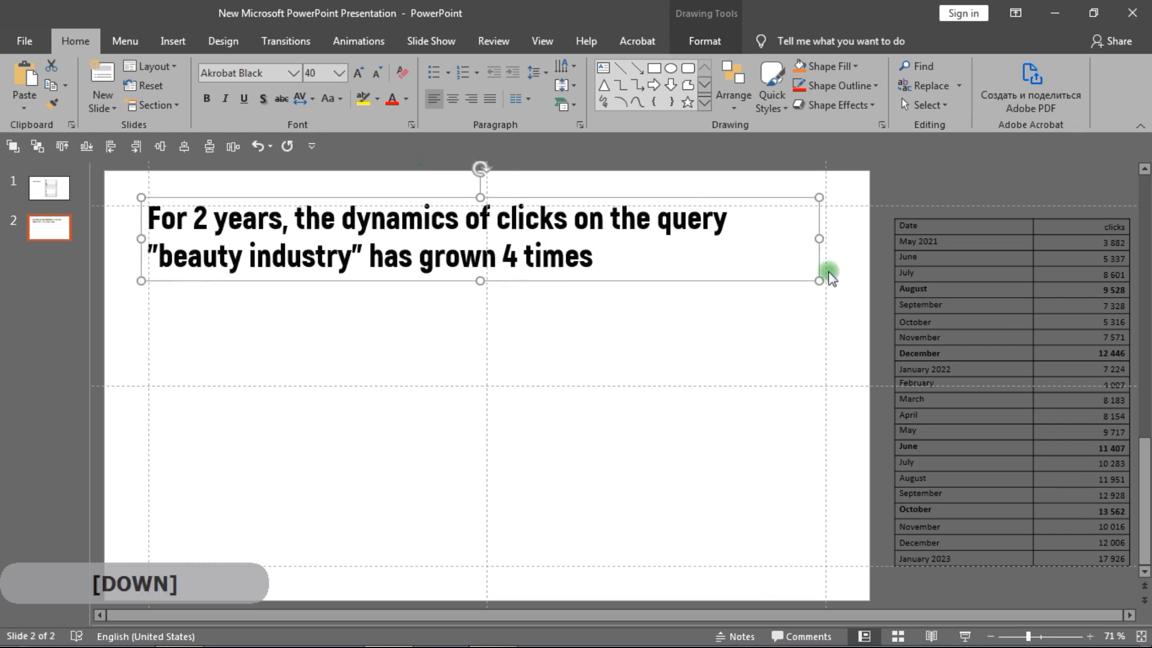
{"action": "left_click", "coordinate": [782, 347]}
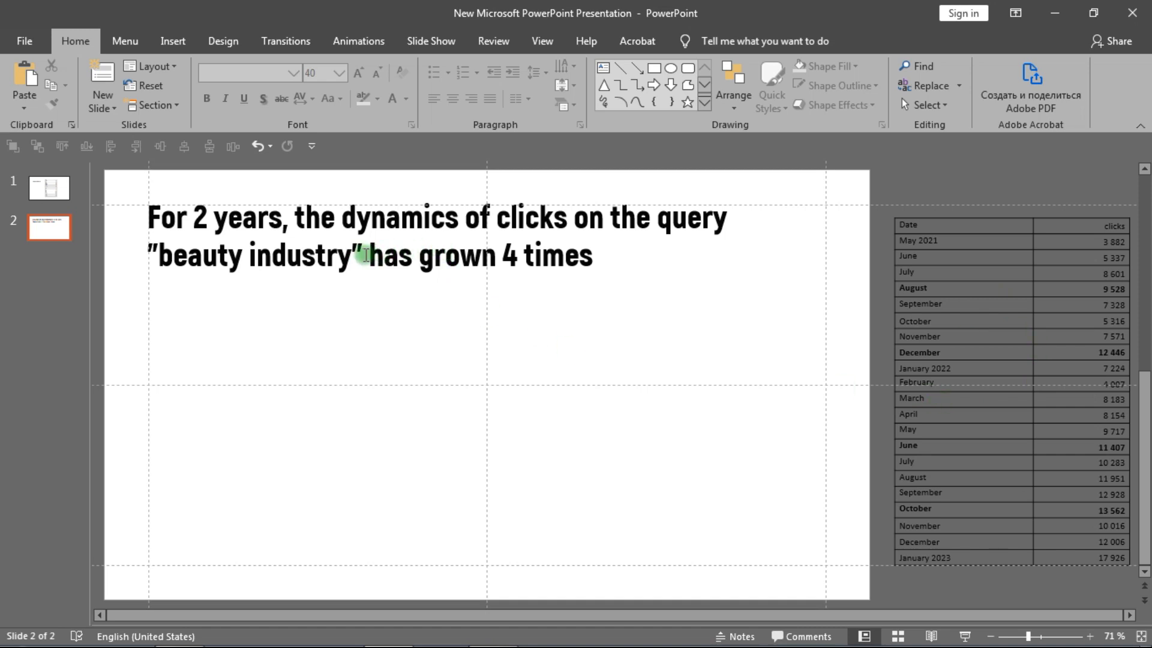
Color the words "has grown 4 times" in the heading red.
{"action": "left_click_drag", "start_coordinate": [373, 258], "coordinate": [560, 273]}
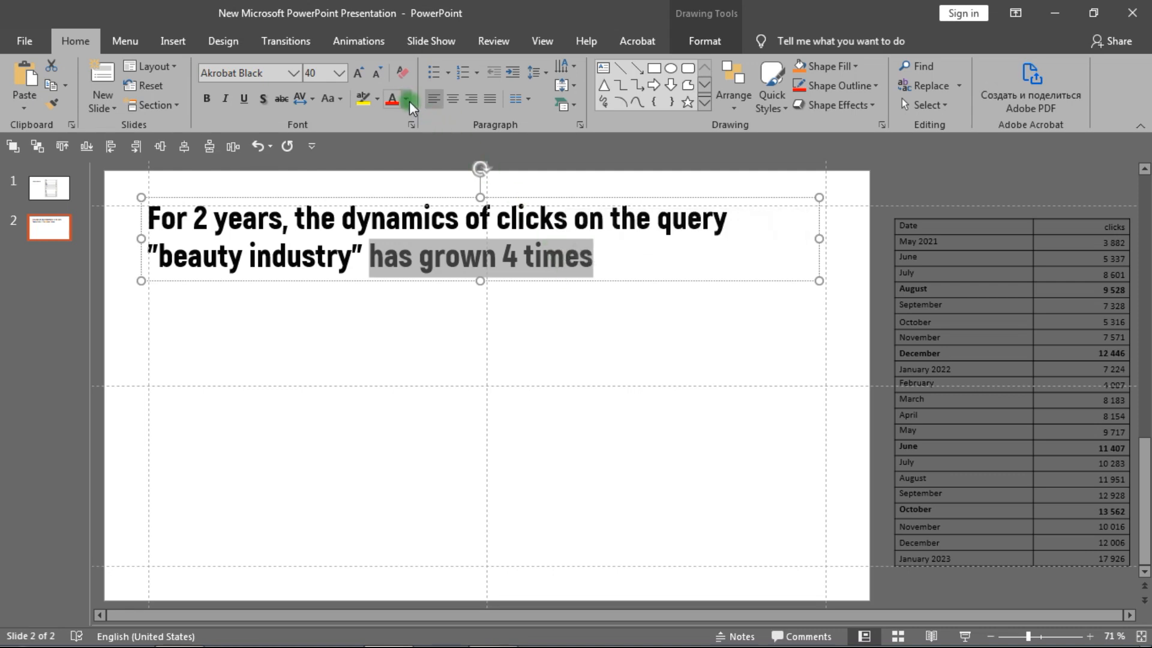
{"action": "left_click", "coordinate": [393, 102]}
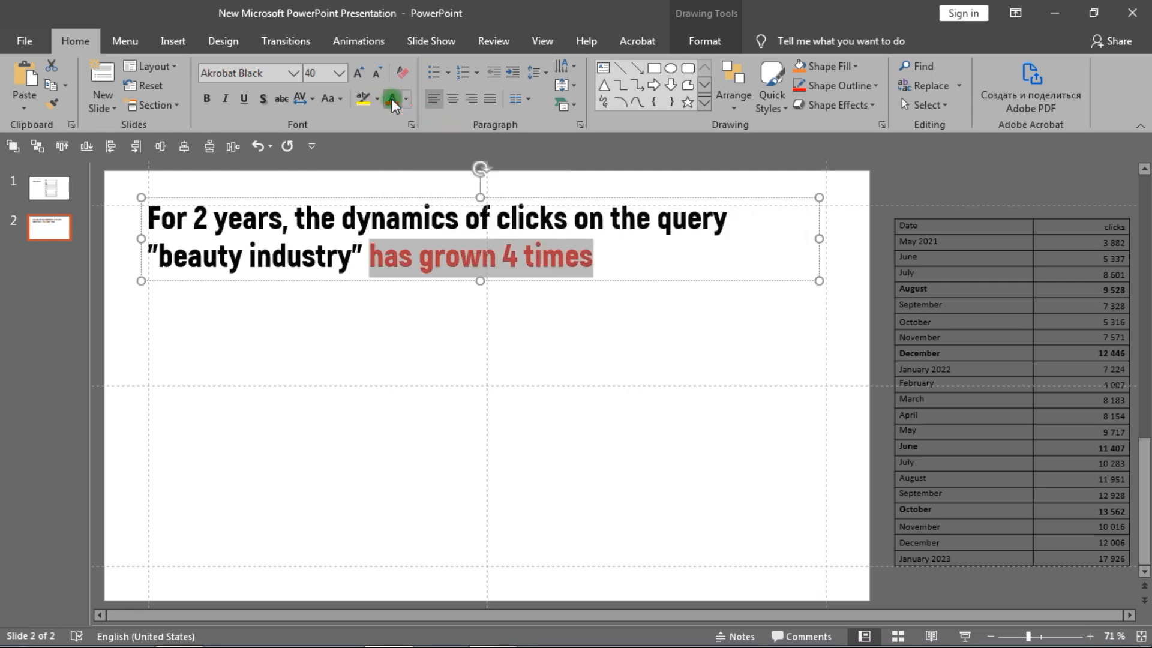
{"action": "left_click", "coordinate": [674, 362]}
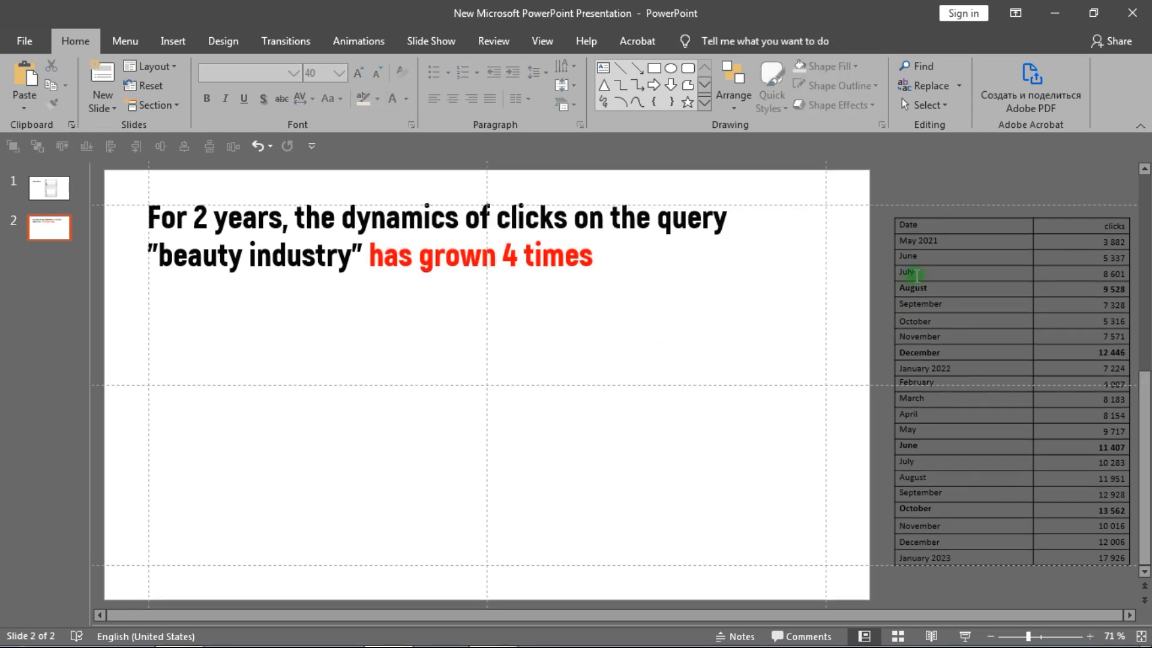
Copy the table's month and click values from May 2021 through January 2023, without the header row.
{"action": "left_click", "coordinate": [941, 241]}
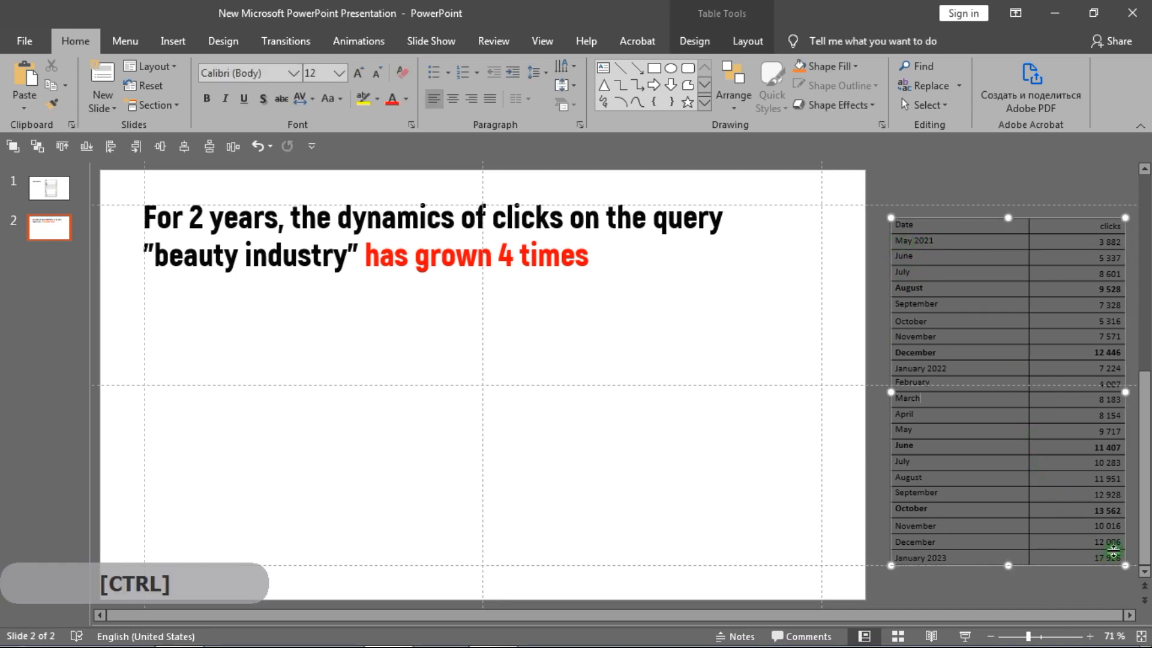
{"action": "left_click_drag", "start_coordinate": [1109, 557], "coordinate": [900, 242]}
{"action": "key", "text": "ctrl+c"}
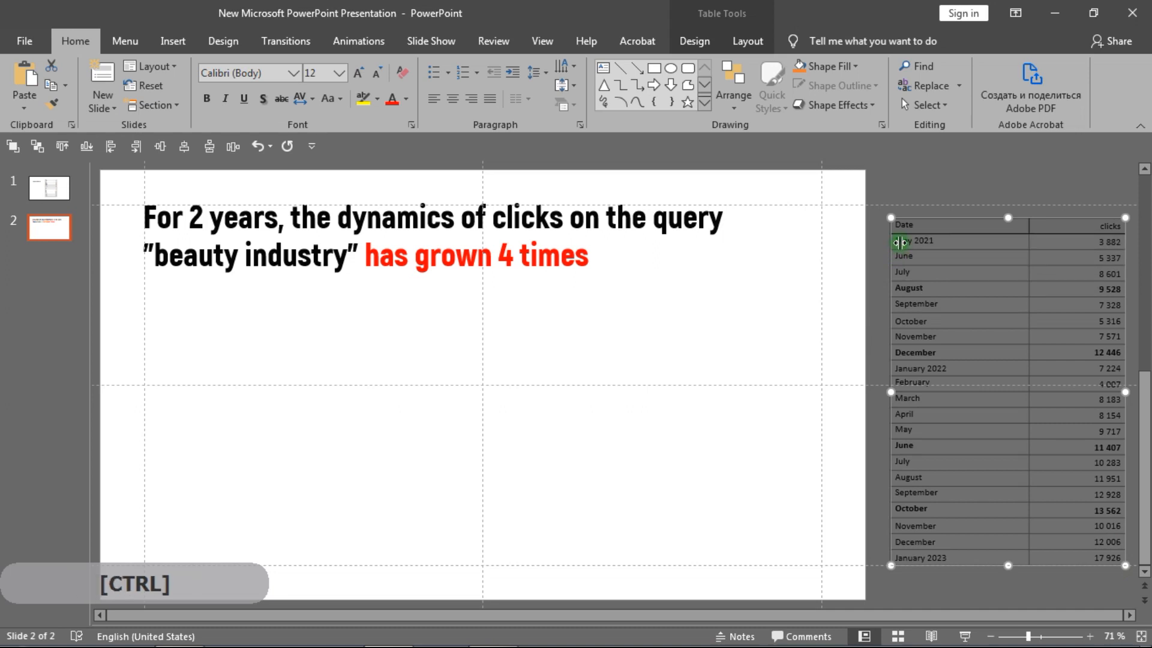
Insert a line chart on the slide.
{"action": "left_click", "coordinate": [152, 40]}
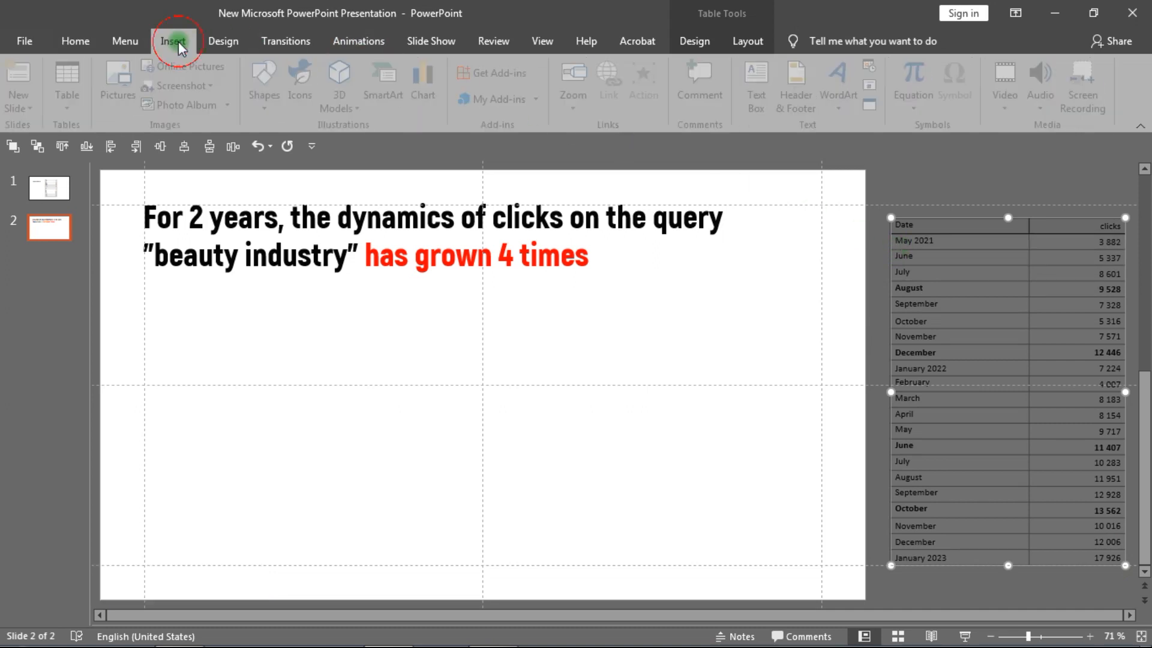
{"action": "left_click", "coordinate": [439, 95]}
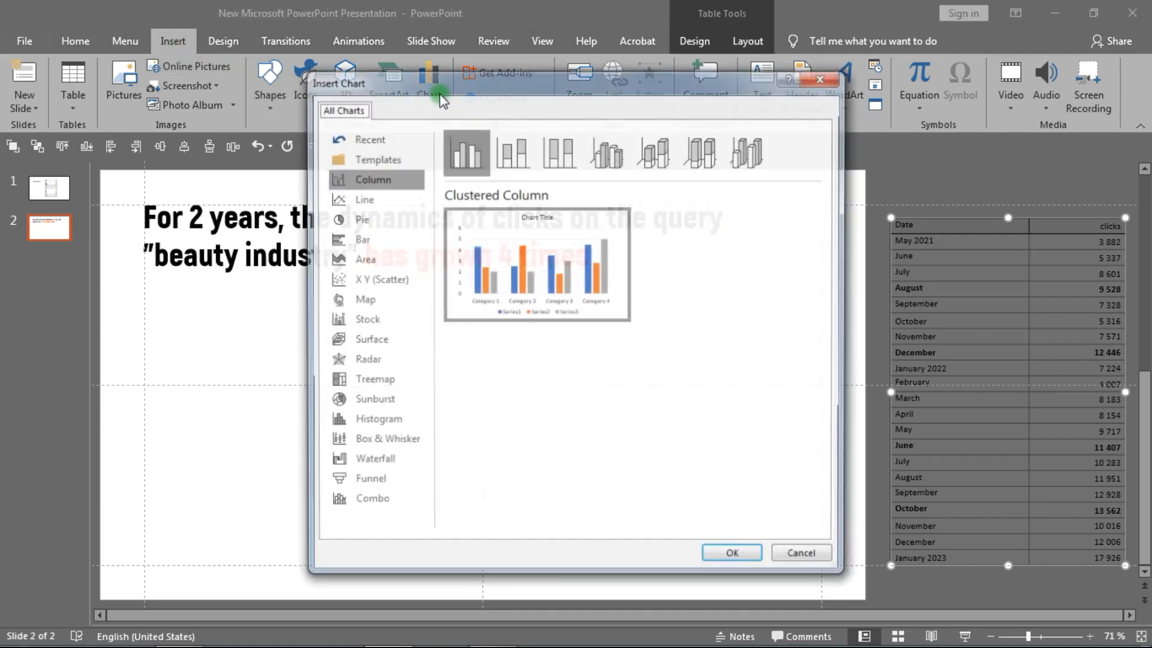
{"action": "left_click", "coordinate": [390, 200]}
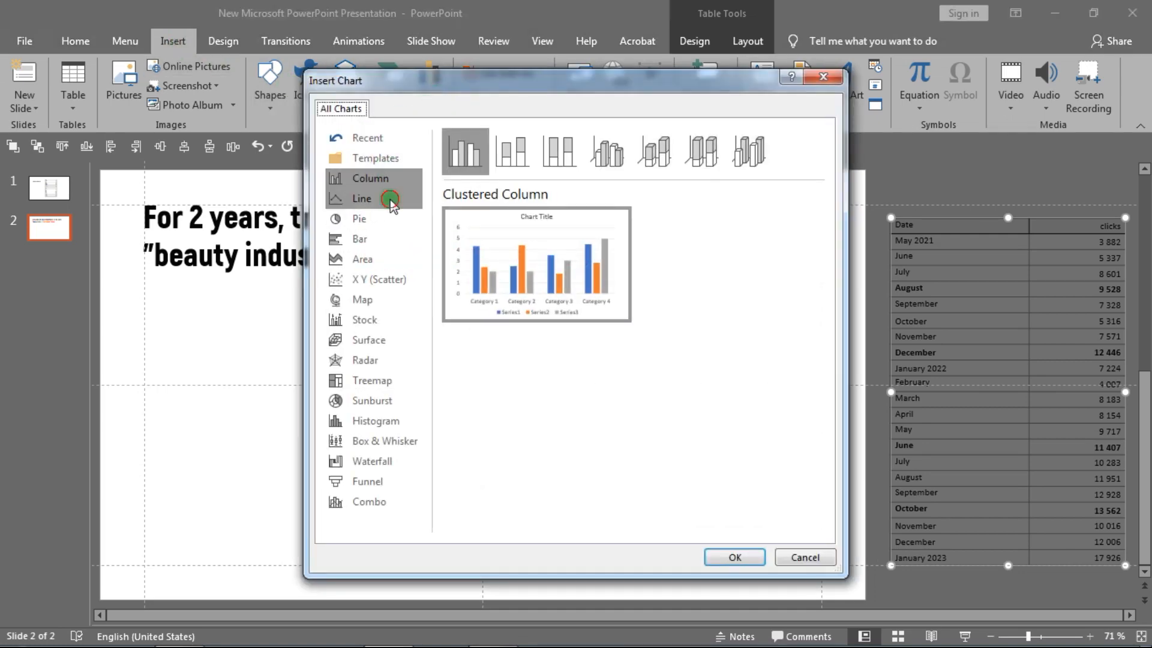
{"action": "left_click", "coordinate": [747, 557]}
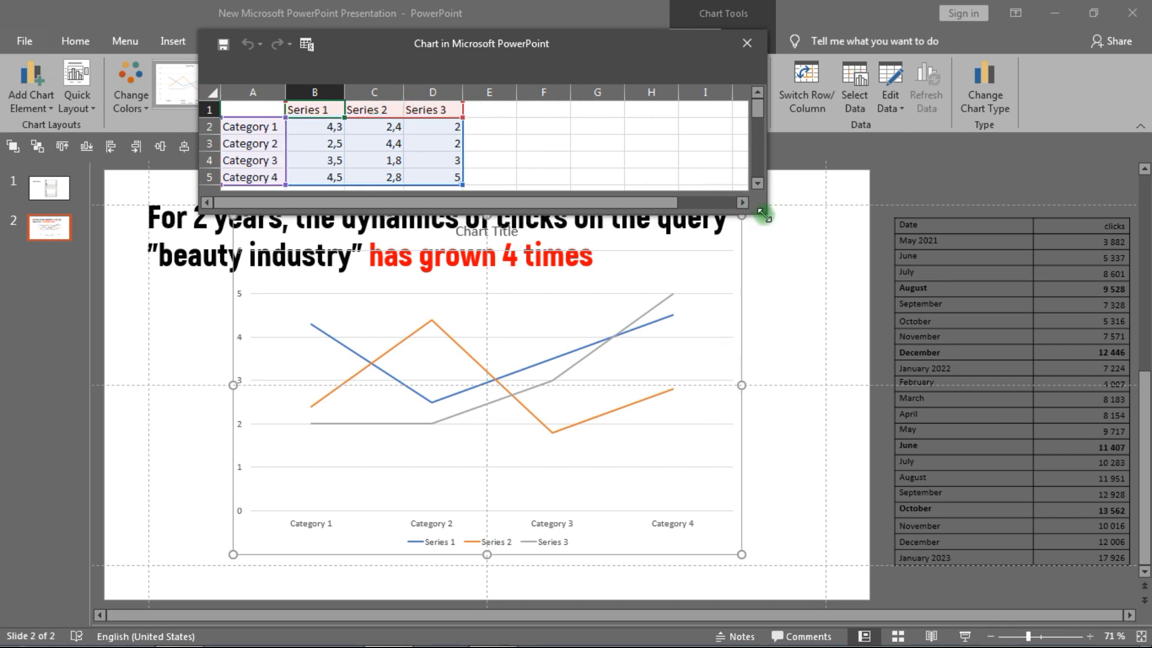
Enlarge the chart's data sheet and clear all of its sample data.
{"action": "left_click_drag", "start_coordinate": [763, 213], "coordinate": [862, 611]}
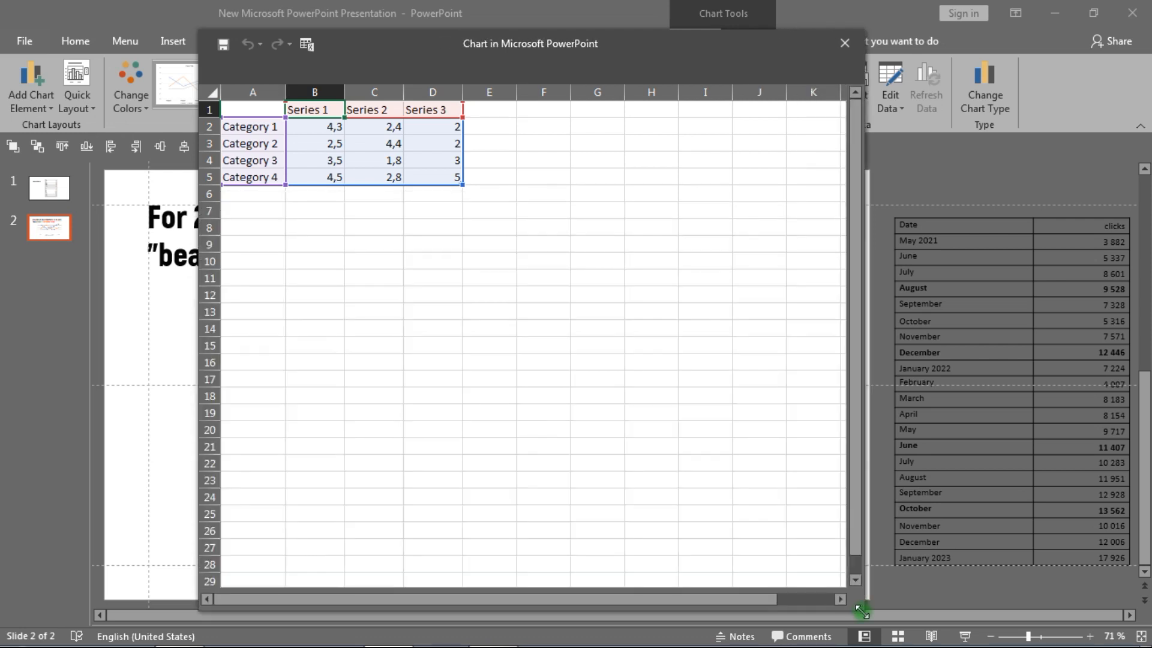
{"action": "key", "text": "Delete"}
{"action": "left_click_drag", "start_coordinate": [465, 243], "coordinate": [267, 108]}
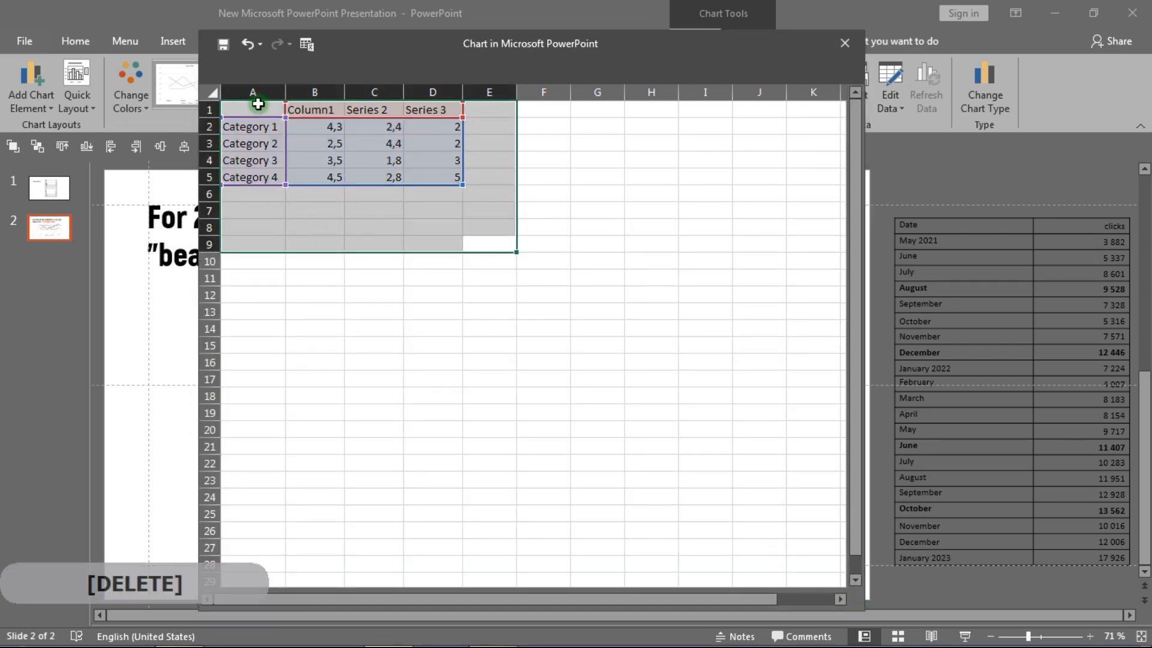
{"action": "key", "text": "Delete"}
{"action": "left_click", "coordinate": [331, 293]}
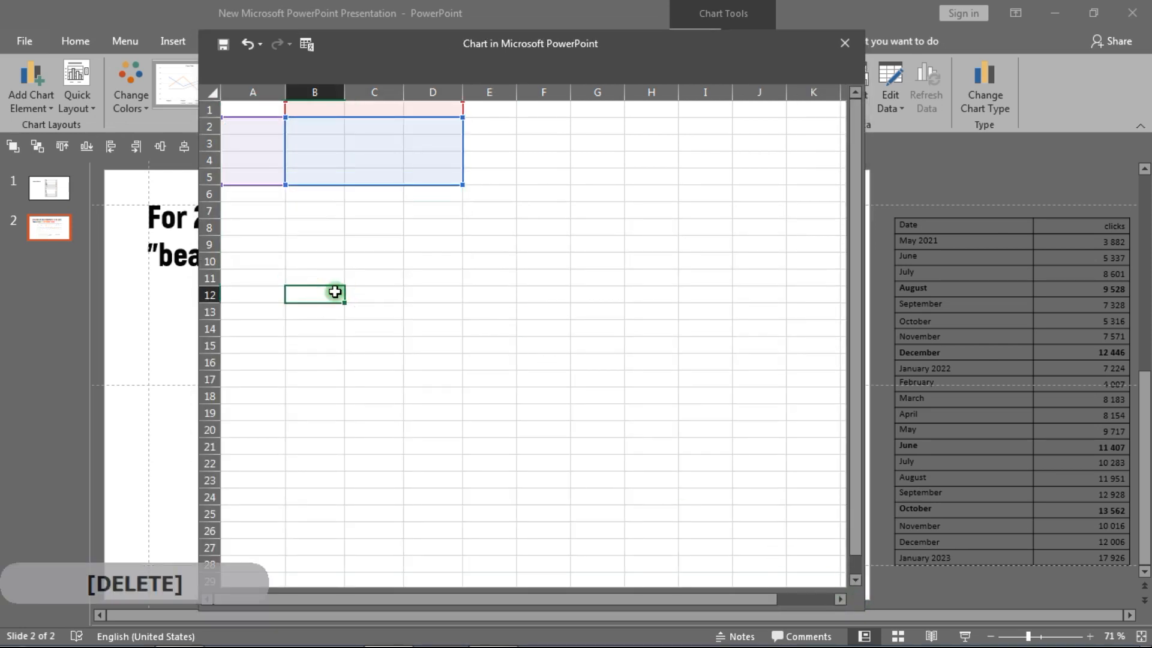
Paste the copied months and click values into the chart's data sheet starting at cell A1.
{"action": "left_click", "coordinate": [252, 112]}
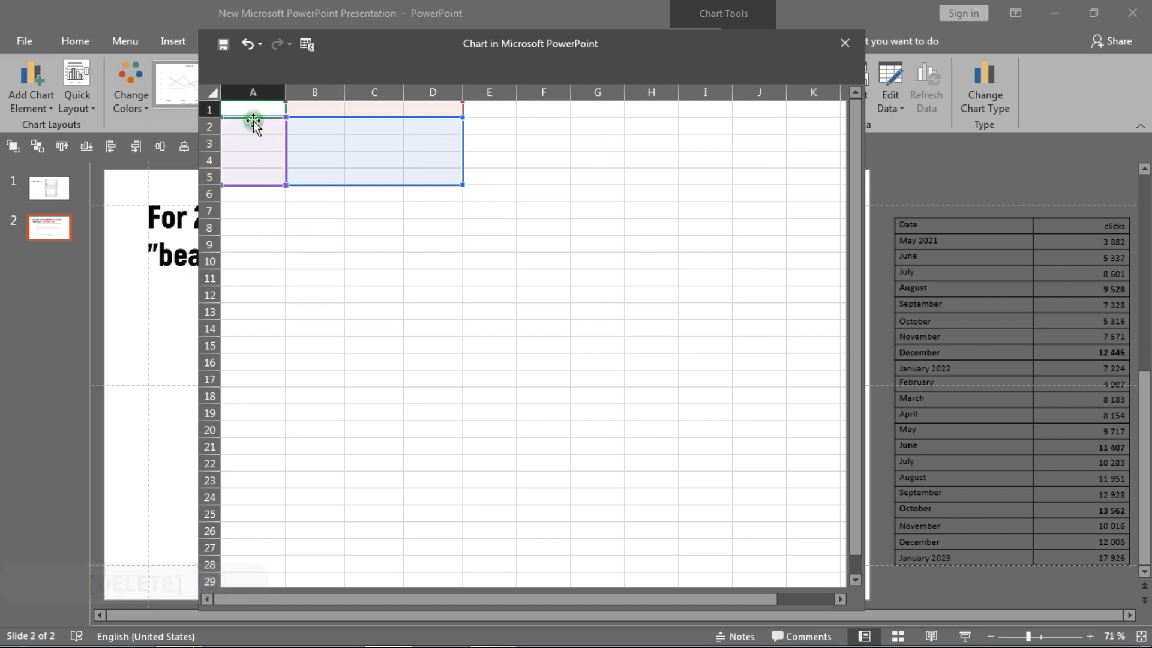
{"action": "key", "text": "ctrl"}
{"action": "key", "text": "ctrl+v"}
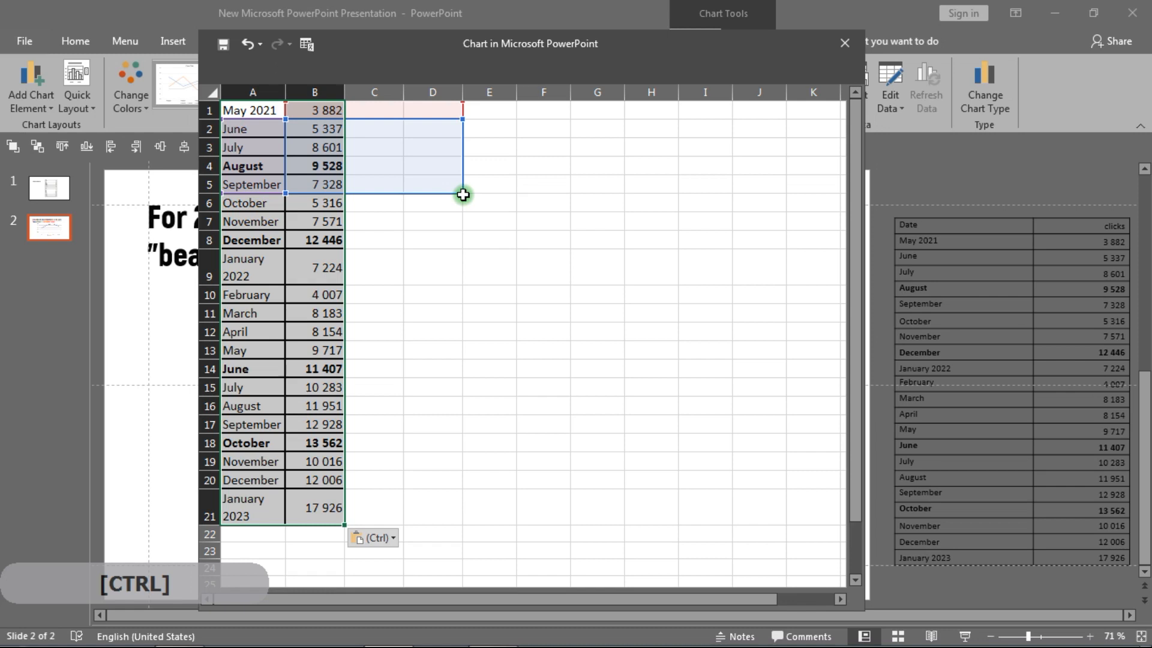
Resize the chart's data range to cover A1:B21 and close the data sheet.
{"action": "left_click", "coordinate": [442, 183]}
{"action": "left_click_drag", "start_coordinate": [462, 192], "coordinate": [344, 521]}
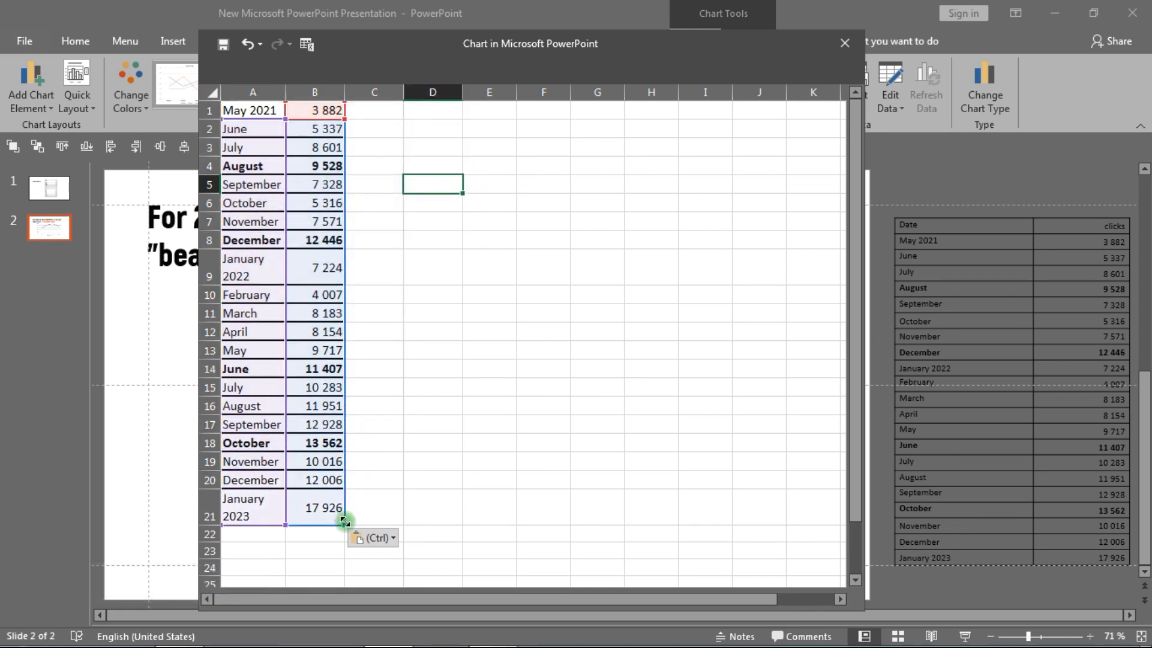
{"action": "left_click", "coordinate": [529, 429]}
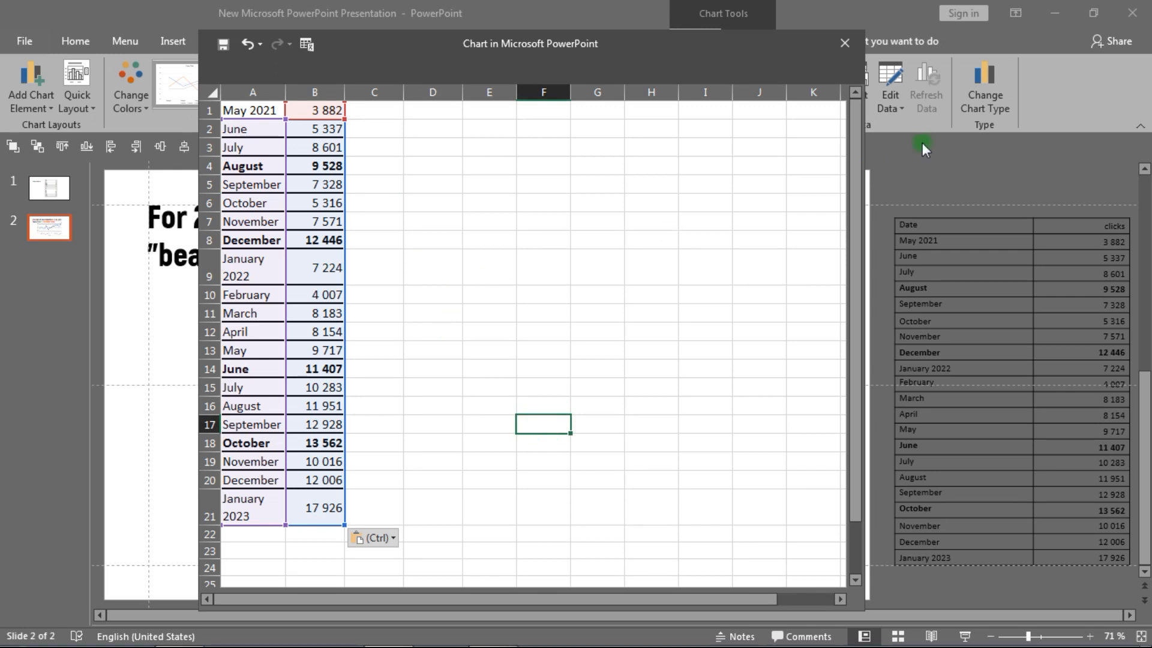
{"action": "left_click", "coordinate": [857, 36]}
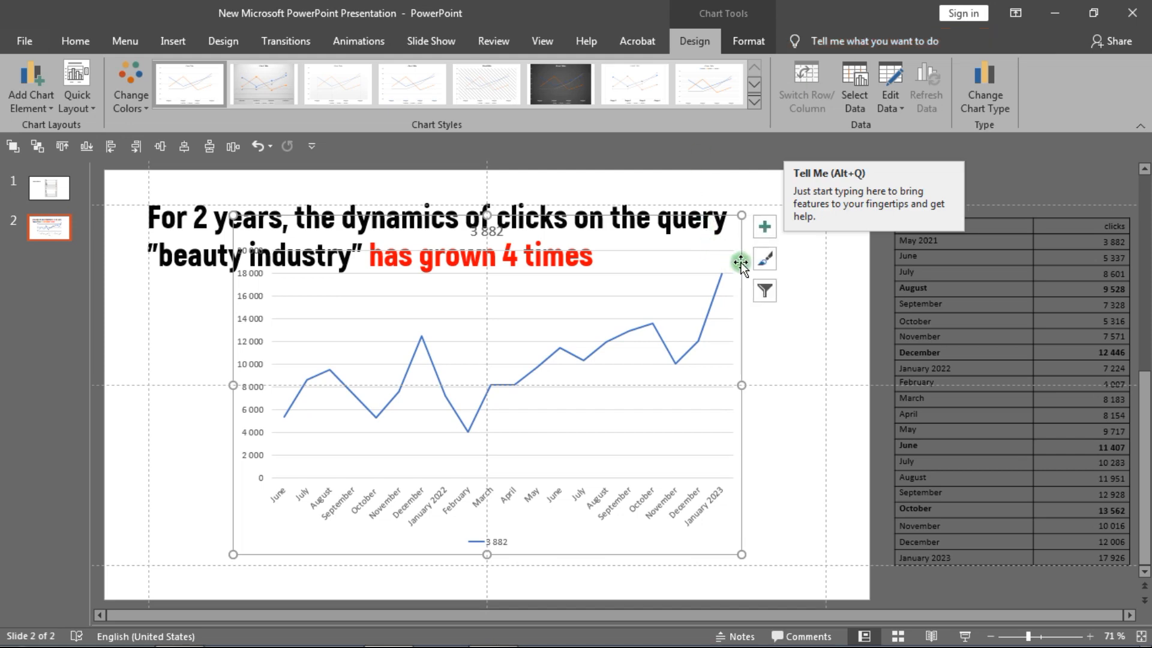
Move the line chart below the heading and delete its chart title.
{"action": "left_click_drag", "start_coordinate": [740, 263], "coordinate": [750, 315]}
{"action": "left_click", "coordinate": [515, 288]}
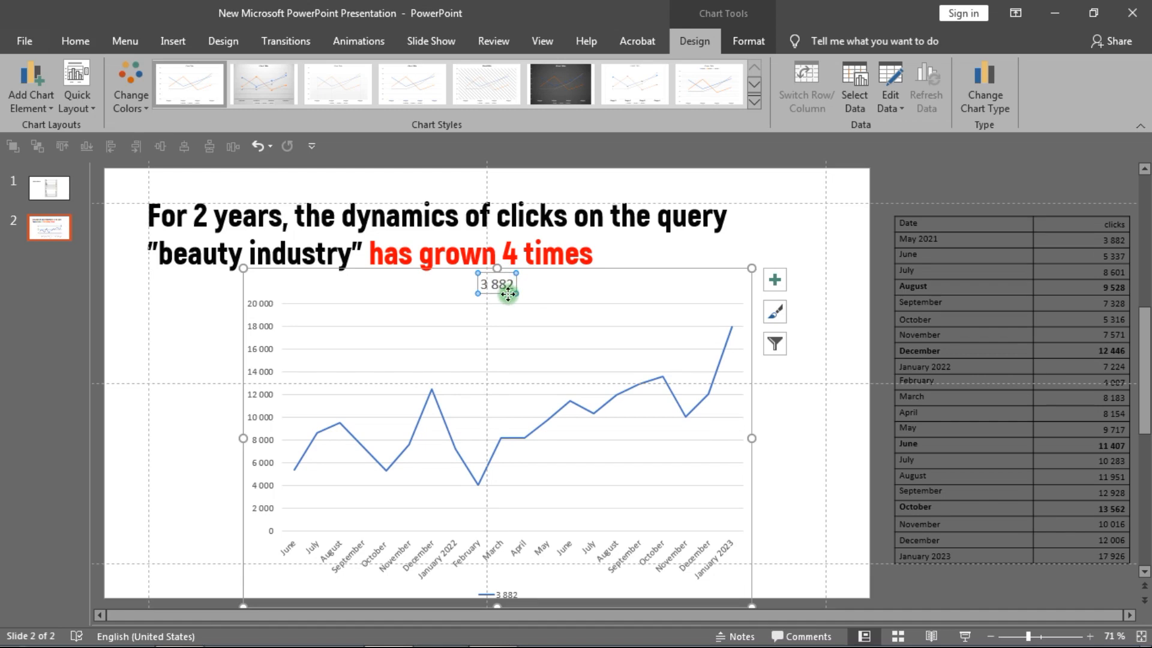
{"action": "key", "text": "Delete"}
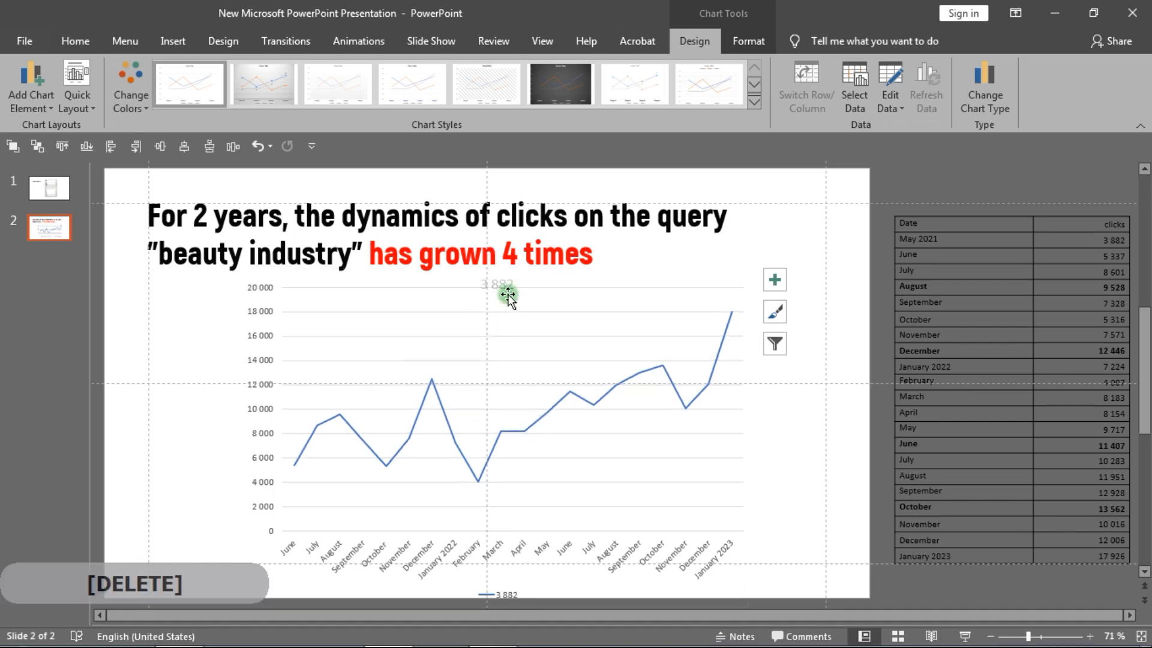
Delete the line chart's vertical value axis and its horizontal month axis.
{"action": "left_click", "coordinate": [264, 279]}
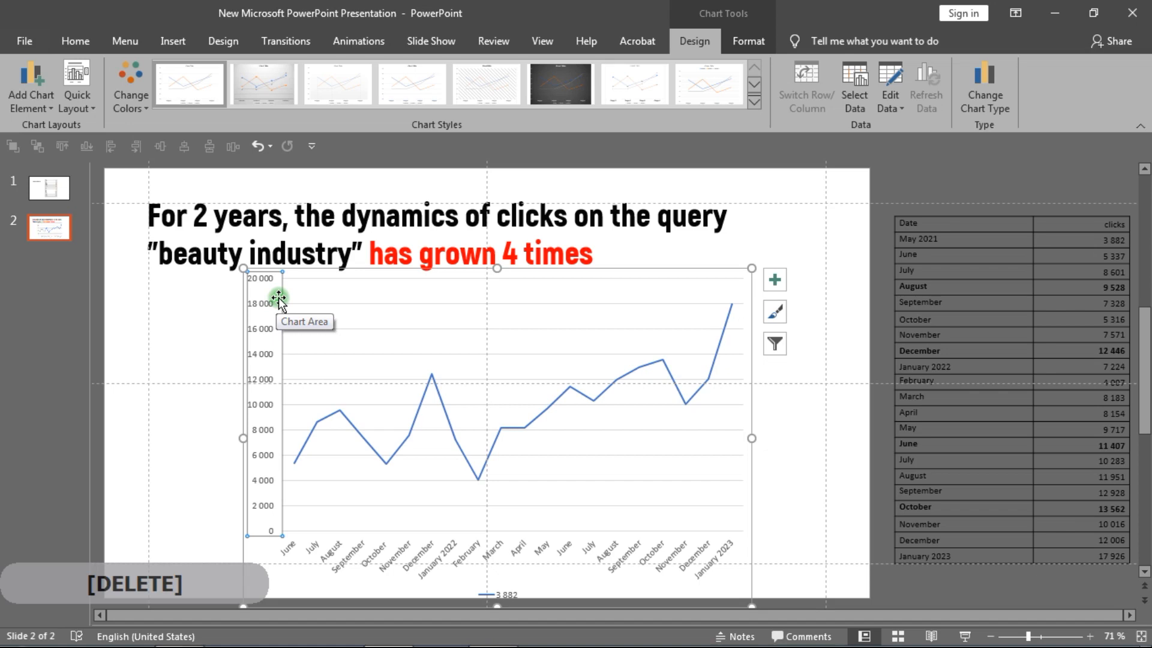
{"action": "key", "text": "Delete"}
{"action": "left_click", "coordinate": [367, 549]}
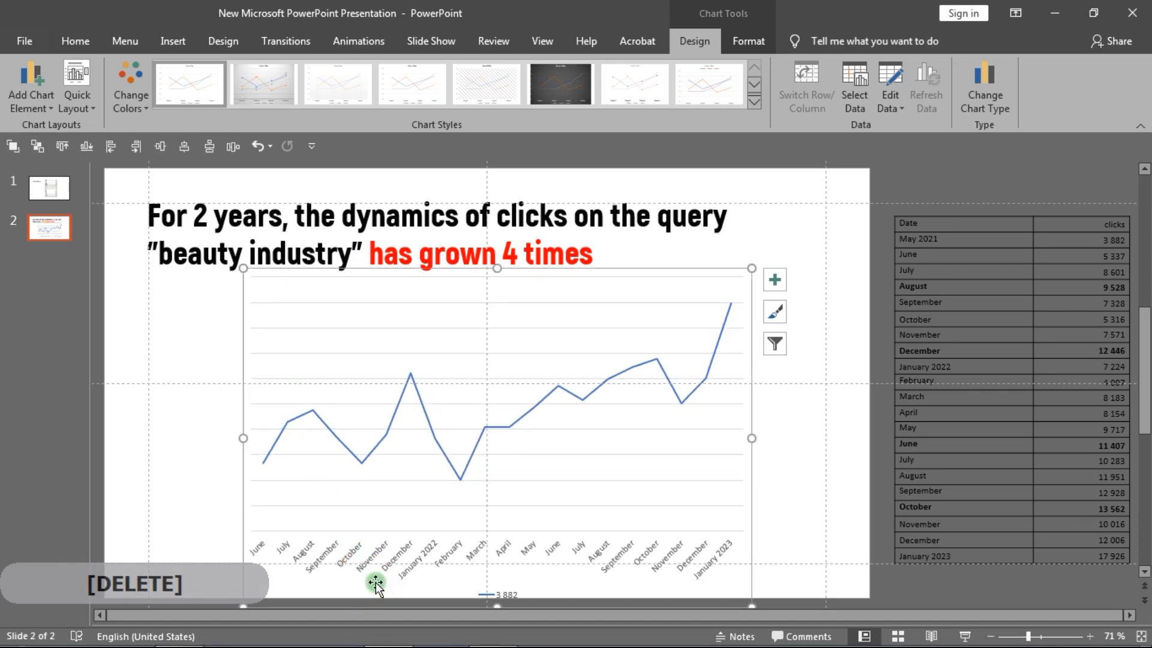
{"action": "left_click", "coordinate": [402, 578]}
{"action": "key", "text": "Delete"}
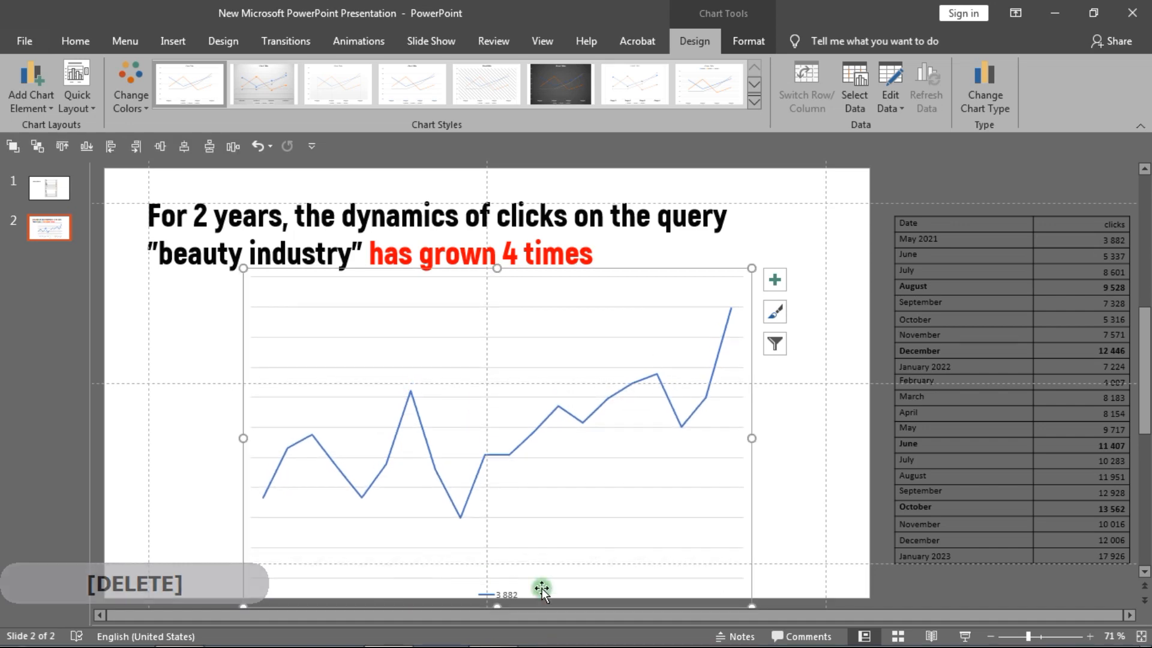
Delete the chart's legend and its horizontal gridlines so that only the data line is left.
{"action": "left_click", "coordinate": [508, 589]}
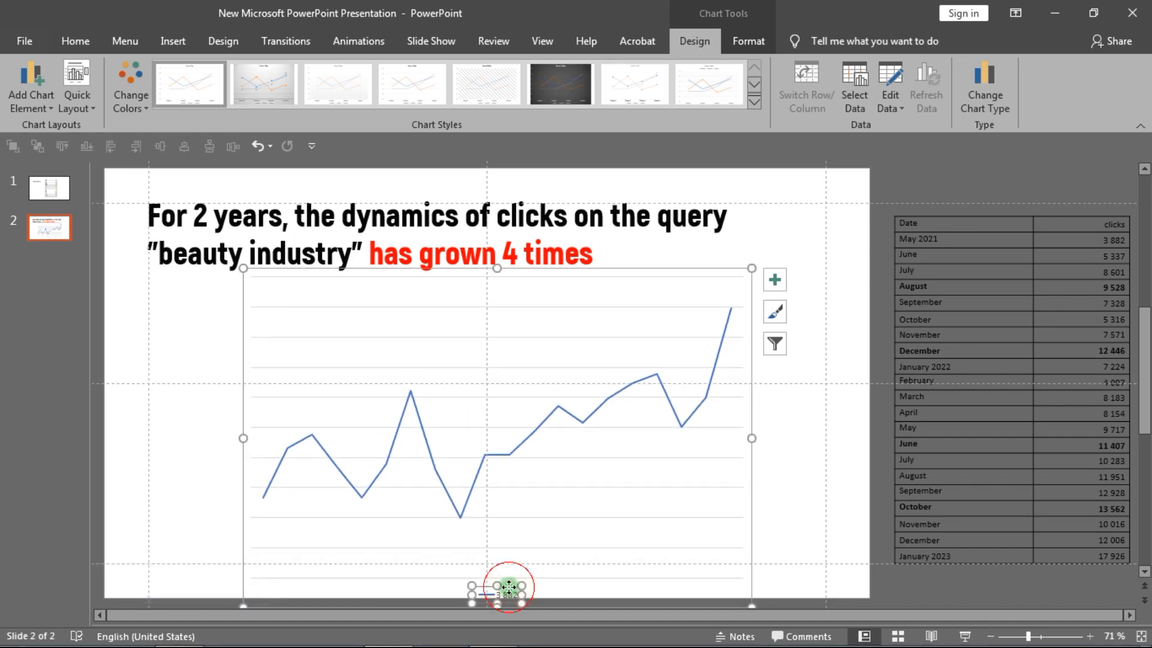
{"action": "key", "text": "Delete"}
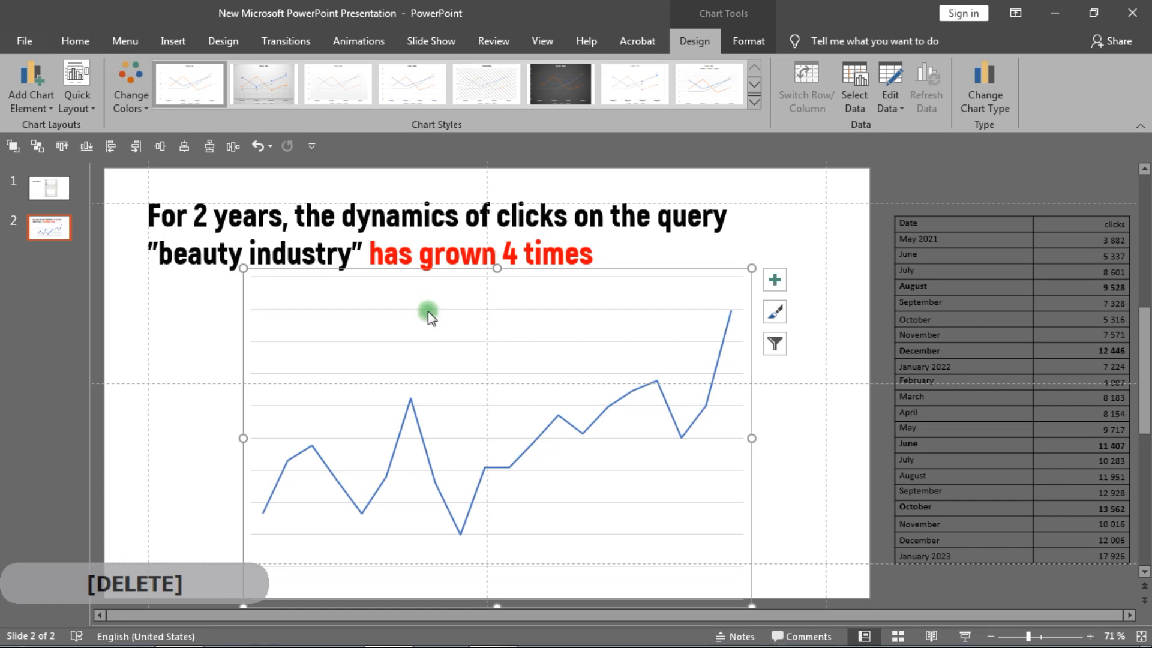
{"action": "left_click", "coordinate": [428, 311]}
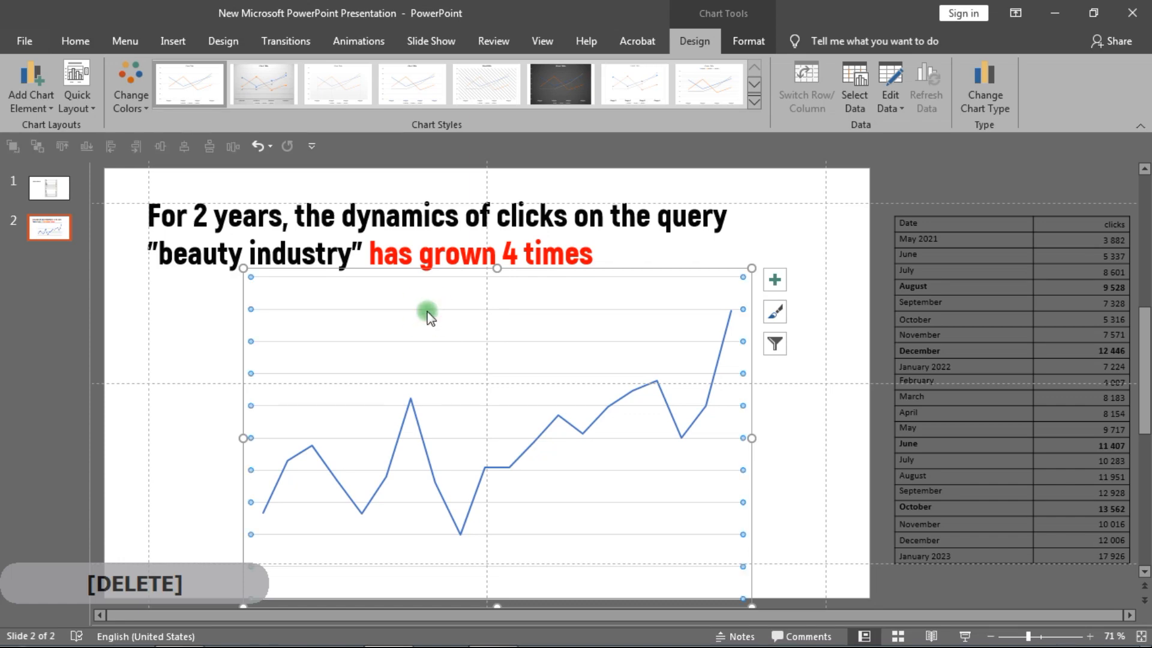
{"action": "key", "text": "Delete"}
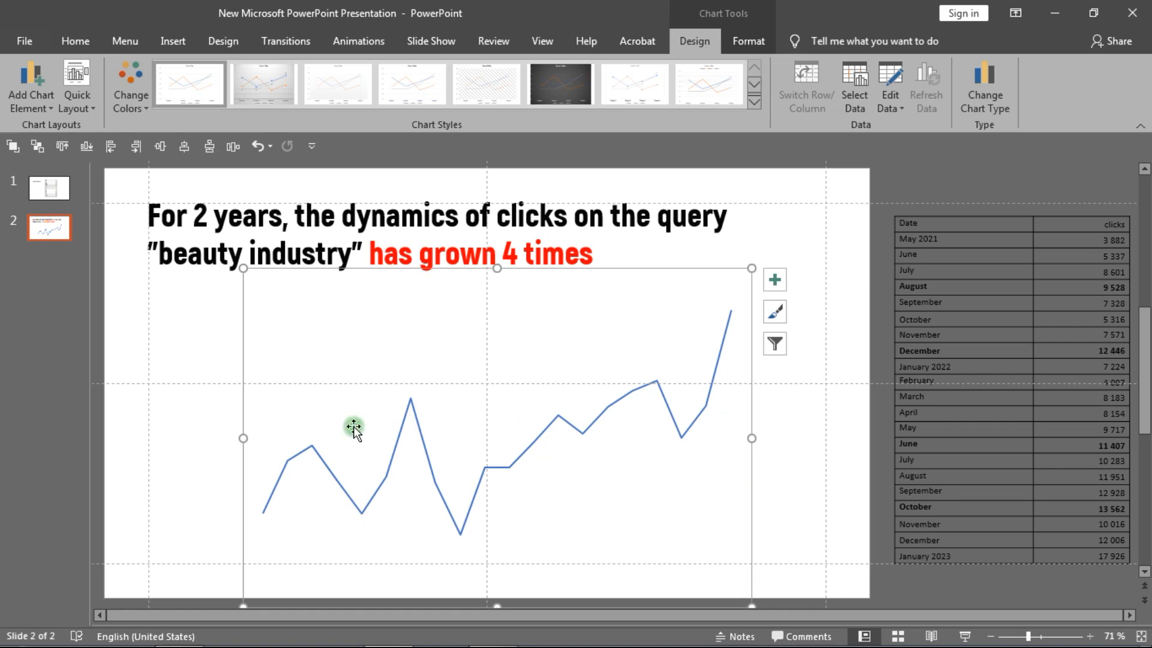
Resize the chart to span the slide's outer vertical guides and end at the lower horizontal guide.
{"action": "left_click_drag", "start_coordinate": [243, 438], "coordinate": [148, 438]}
{"action": "left_click_drag", "start_coordinate": [751, 438], "coordinate": [825, 438]}
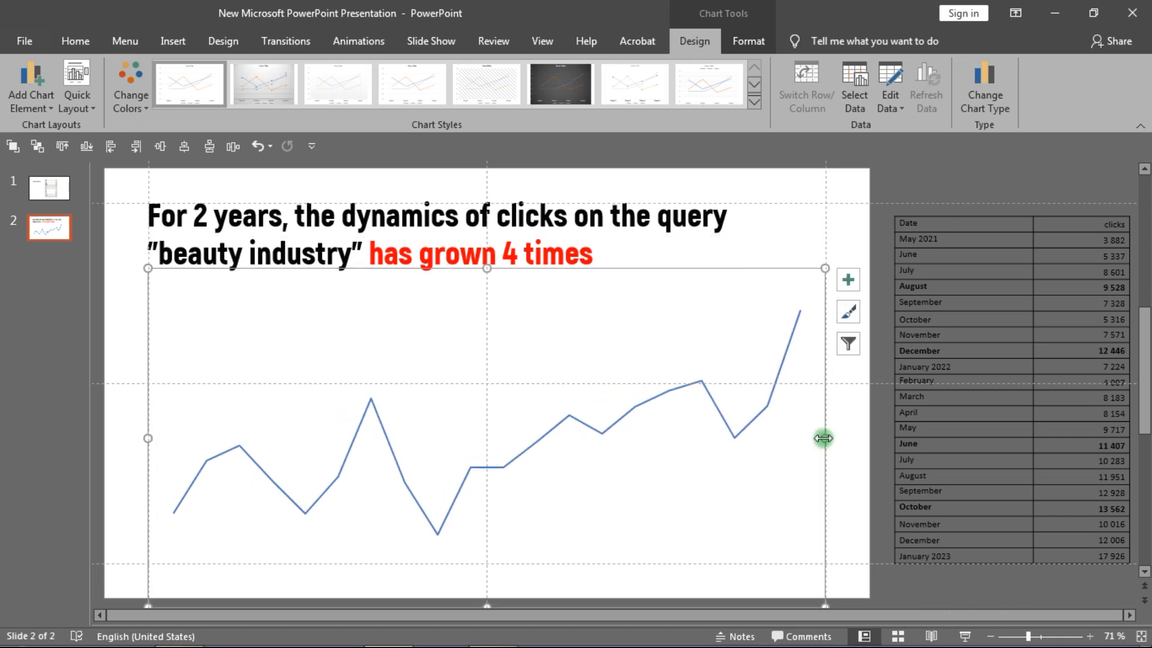
{"action": "left_click_drag", "start_coordinate": [489, 603], "coordinate": [489, 549]}
Format the chart's data line as a solid red line with a width of 2 pt.
{"action": "mouse_move", "coordinate": [609, 414]}
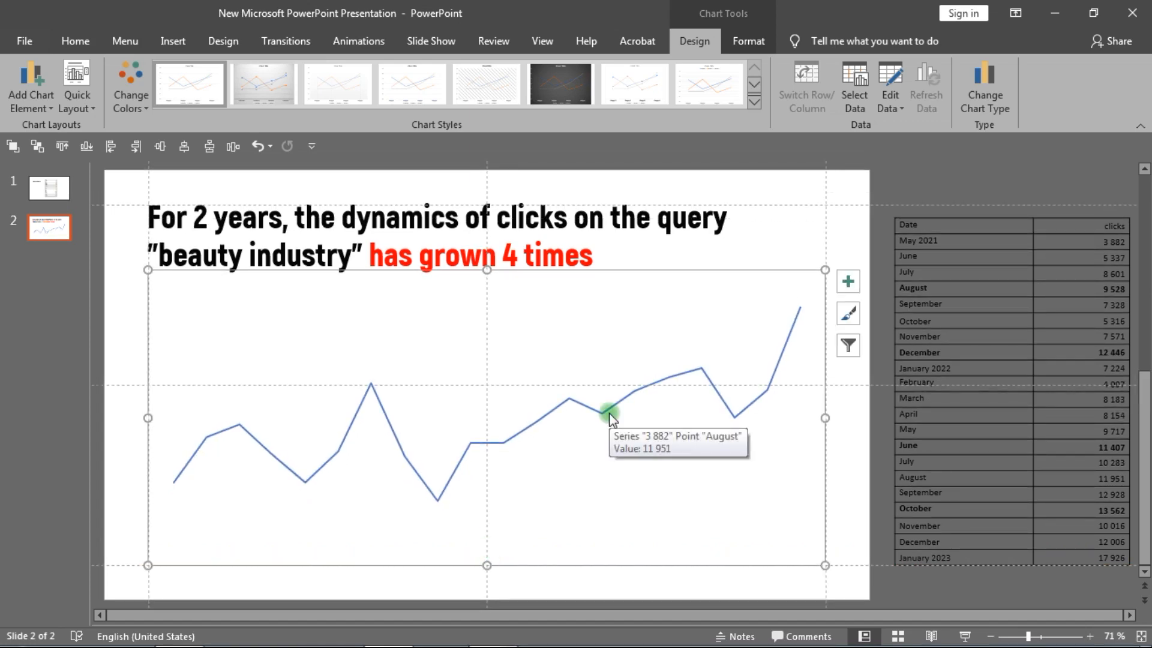
{"action": "right_click", "coordinate": [609, 414]}
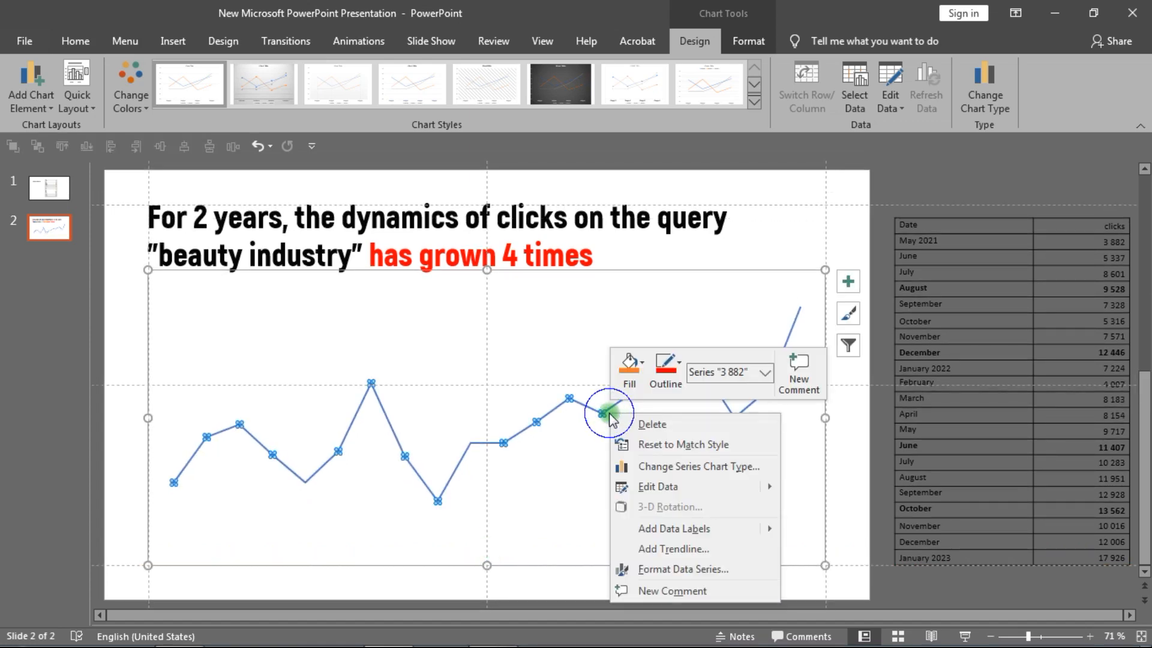
{"action": "left_click", "coordinate": [673, 576]}
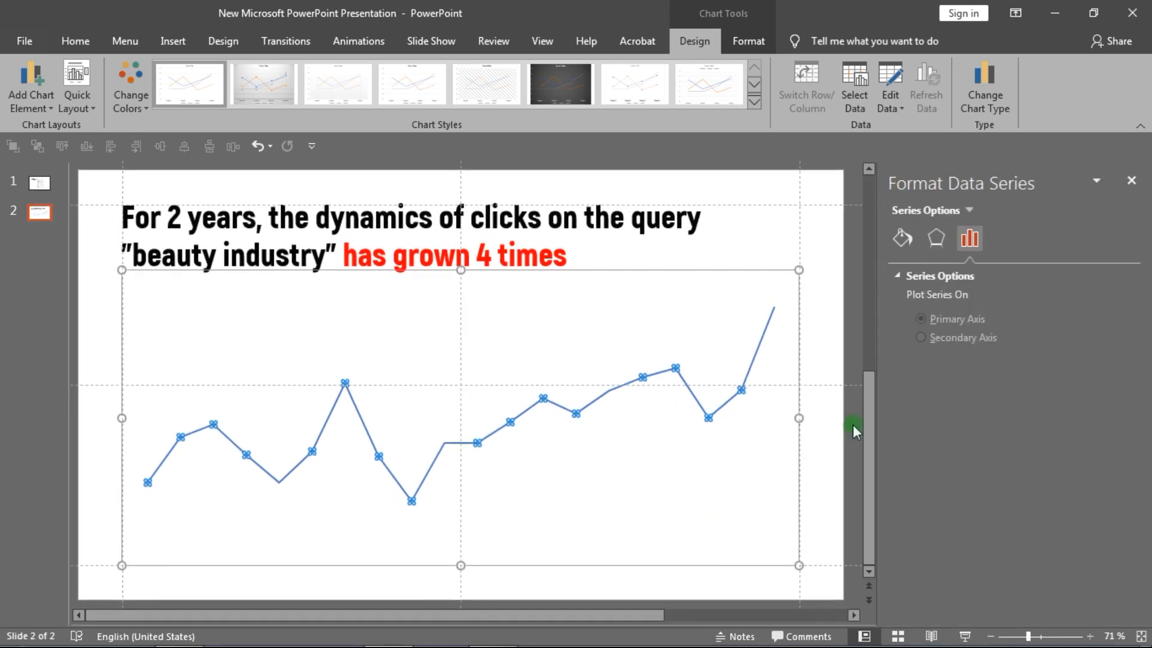
{"action": "left_click", "coordinate": [902, 238]}
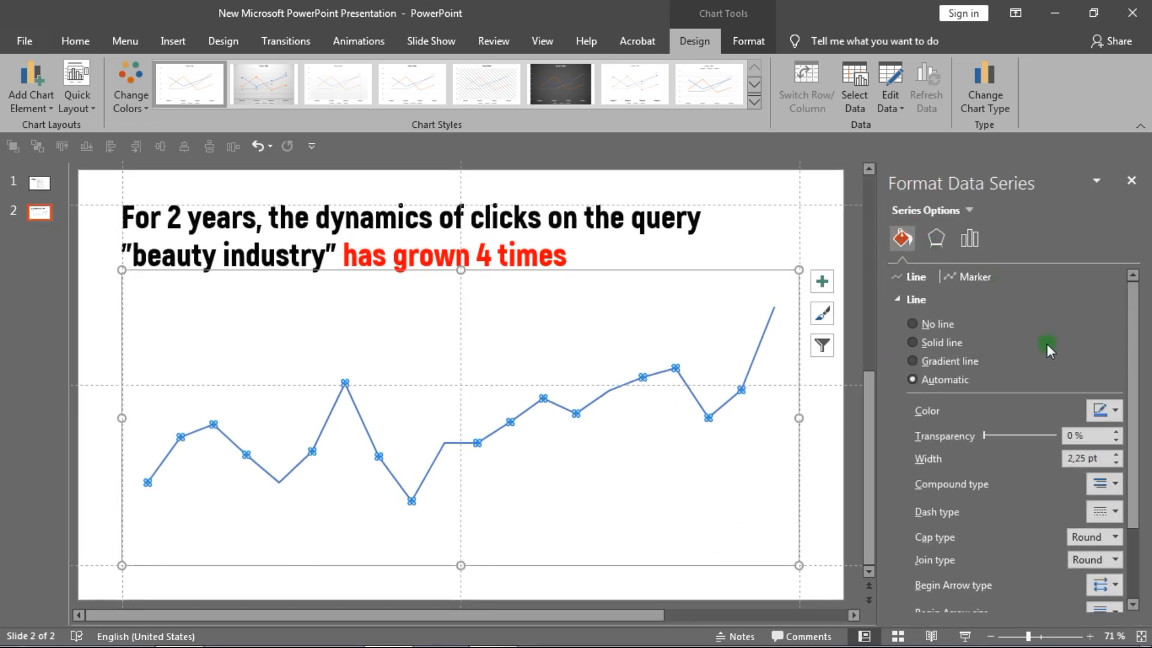
{"action": "left_click", "coordinate": [1114, 463]}
{"action": "left_click", "coordinate": [1112, 414]}
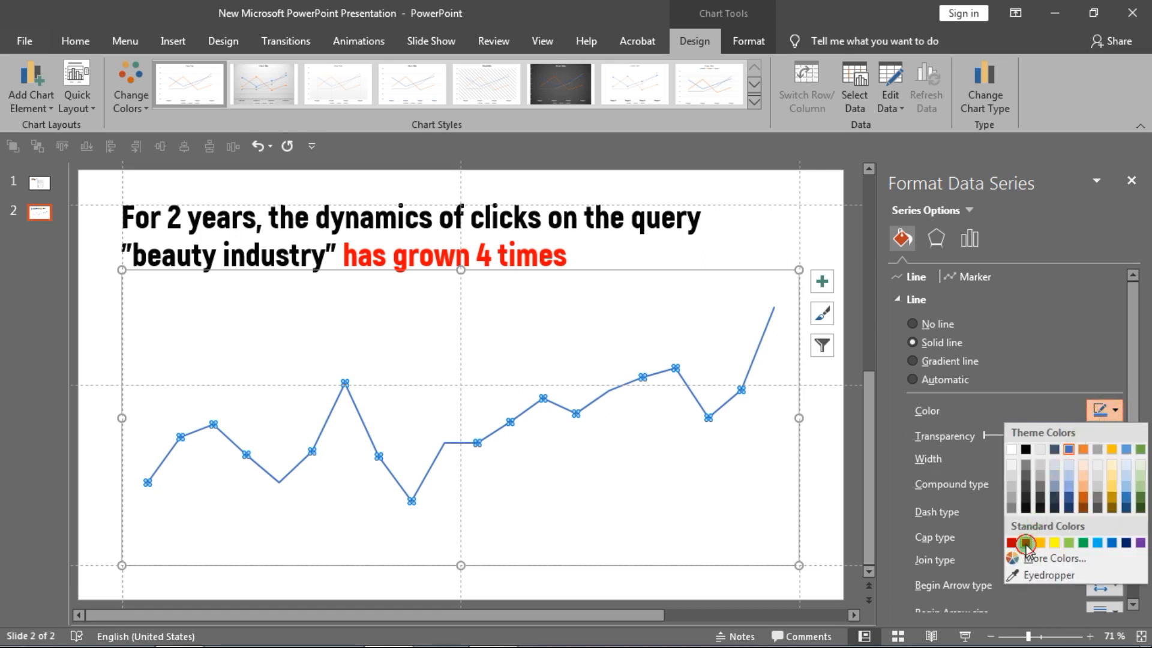
{"action": "left_click", "coordinate": [1025, 543]}
Apply the smoothed line option to the chart's data series and deselect the chart.
{"action": "scroll", "coordinate": [978, 488], "scroll_direction": "down", "scroll_amount": 3}
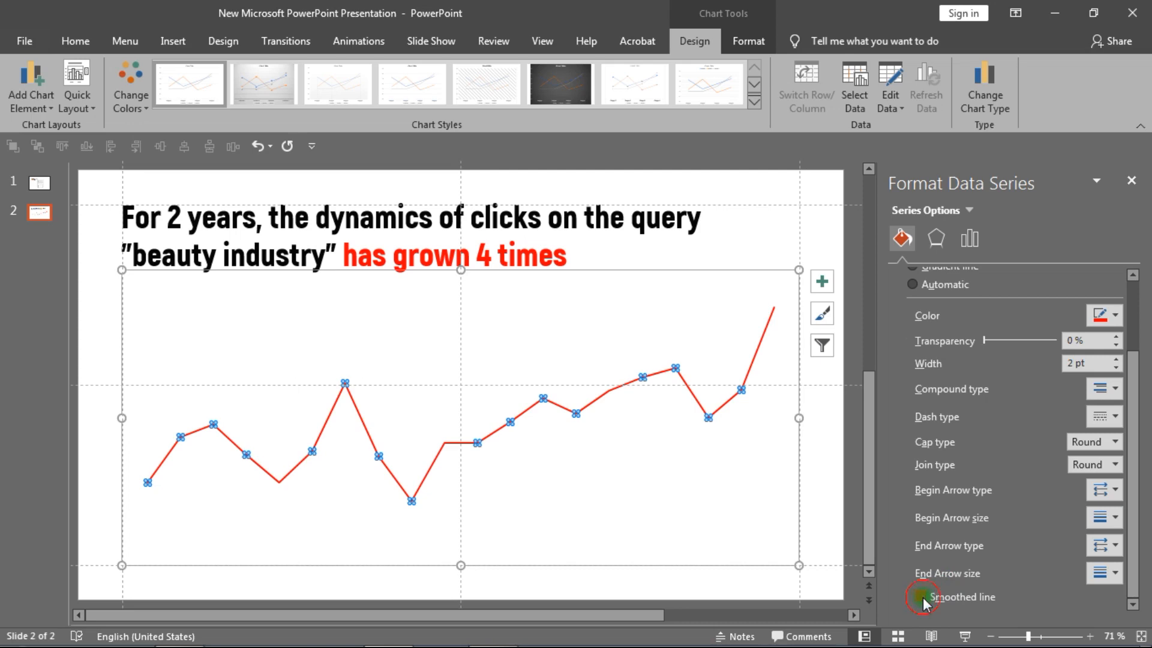
{"action": "left_click", "coordinate": [921, 597]}
{"action": "left_click", "coordinate": [759, 228]}
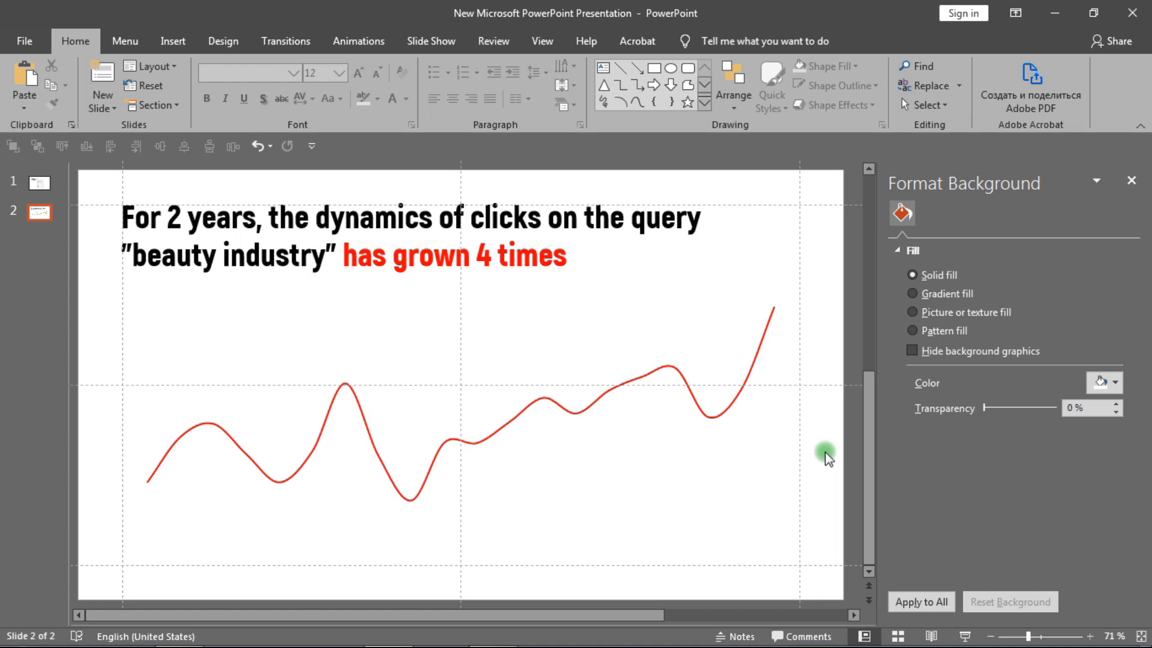
Select the smoothed red data series in the chart.
{"action": "mouse_move", "coordinate": [703, 415]}
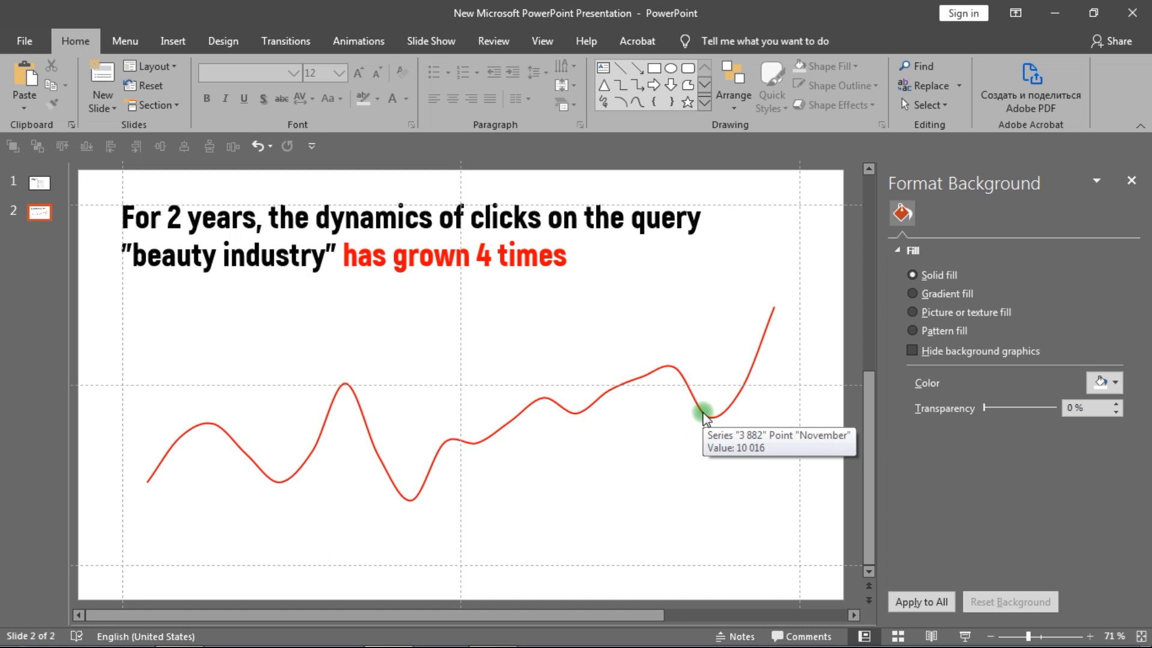
{"action": "left_click", "coordinate": [703, 415]}
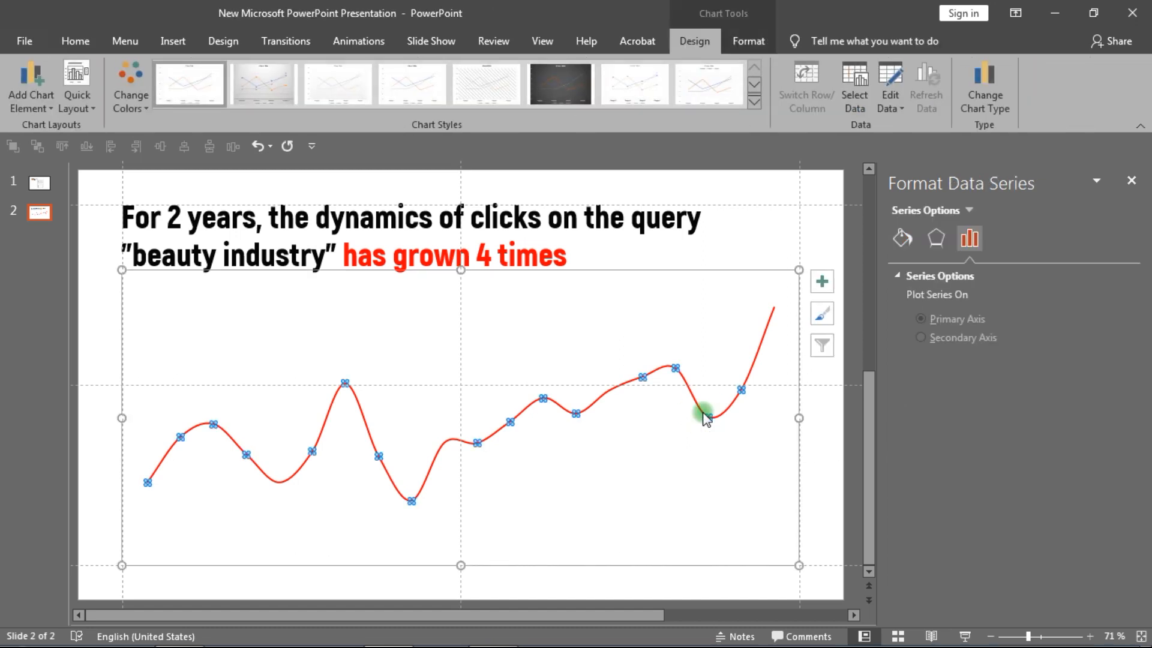